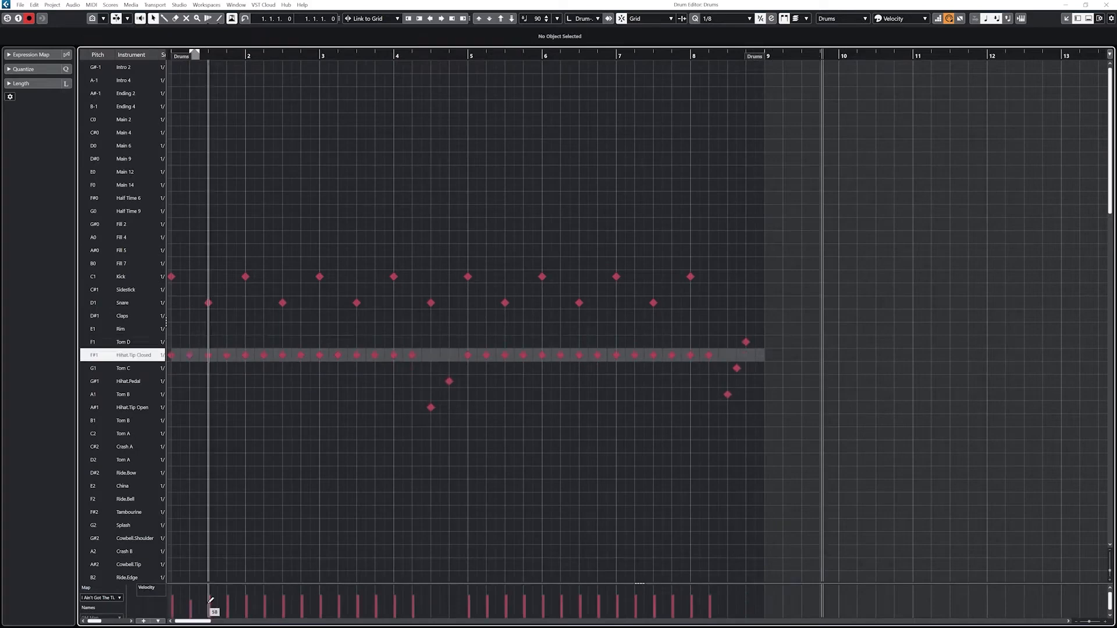
Redraw the closed hi-hat velocities along a line across several bars and select the Kick sound.
{"action": "left_click_drag", "start_coordinate": [211, 601], "coordinate": [646, 605]}
{"action": "left_click", "coordinate": [133, 282]}
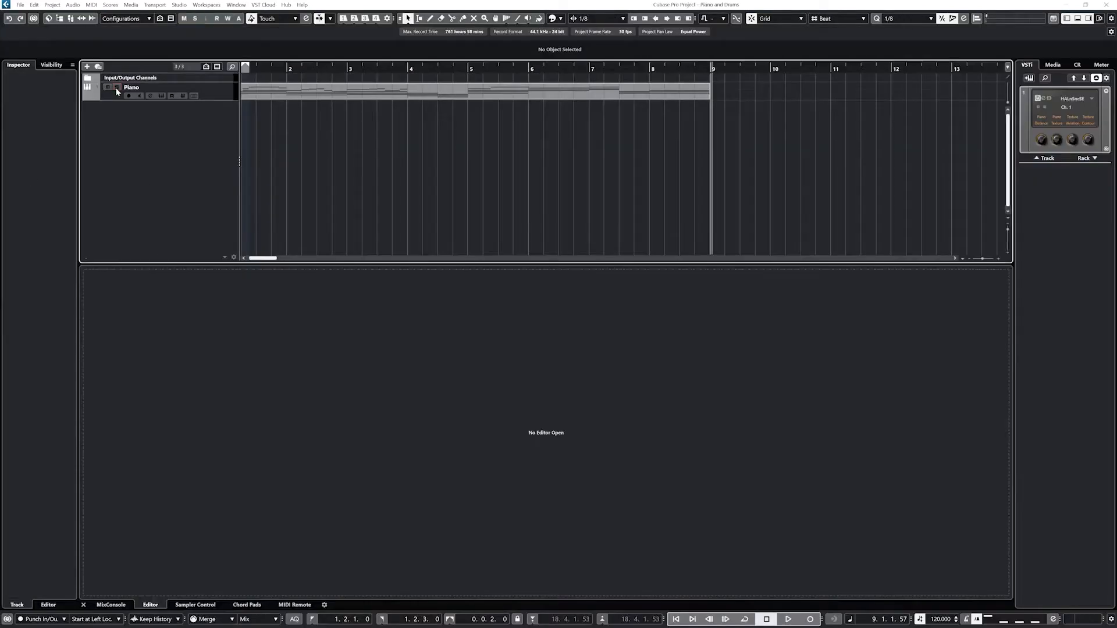
Add an instrument track named Drums that uses Groove Agent SE.
{"action": "right_click", "coordinate": [108, 131]}
{"action": "left_click", "coordinate": [122, 144]}
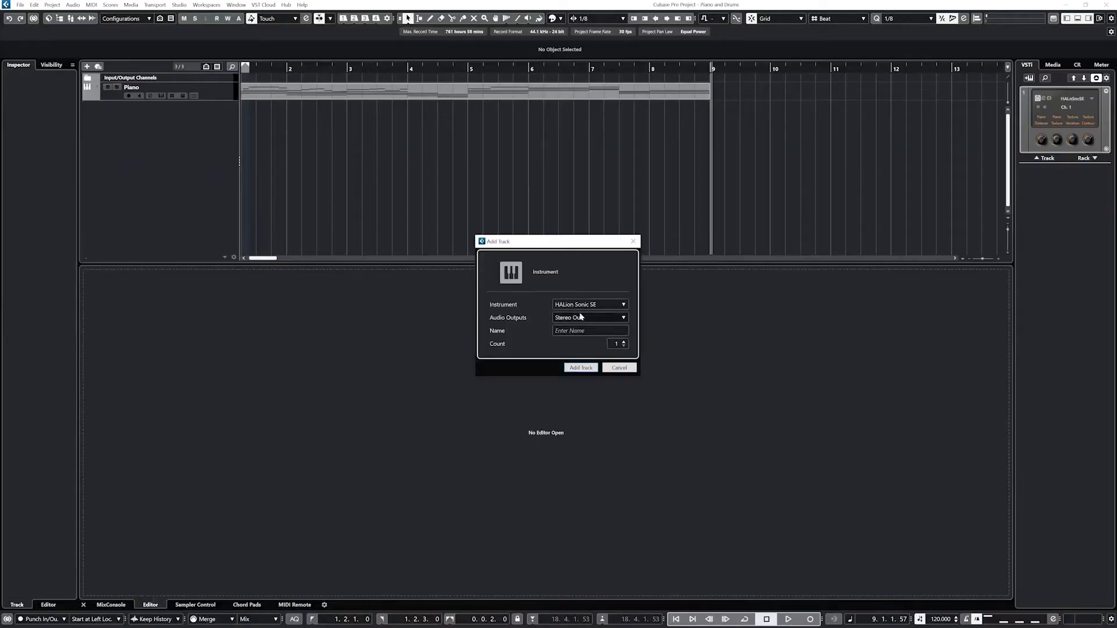
{"action": "left_click", "coordinate": [585, 305]}
{"action": "left_click", "coordinate": [535, 438]}
{"action": "left_click", "coordinate": [590, 330]}
{"action": "type", "text": "Drums"}
{"action": "left_click", "coordinate": [580, 367]}
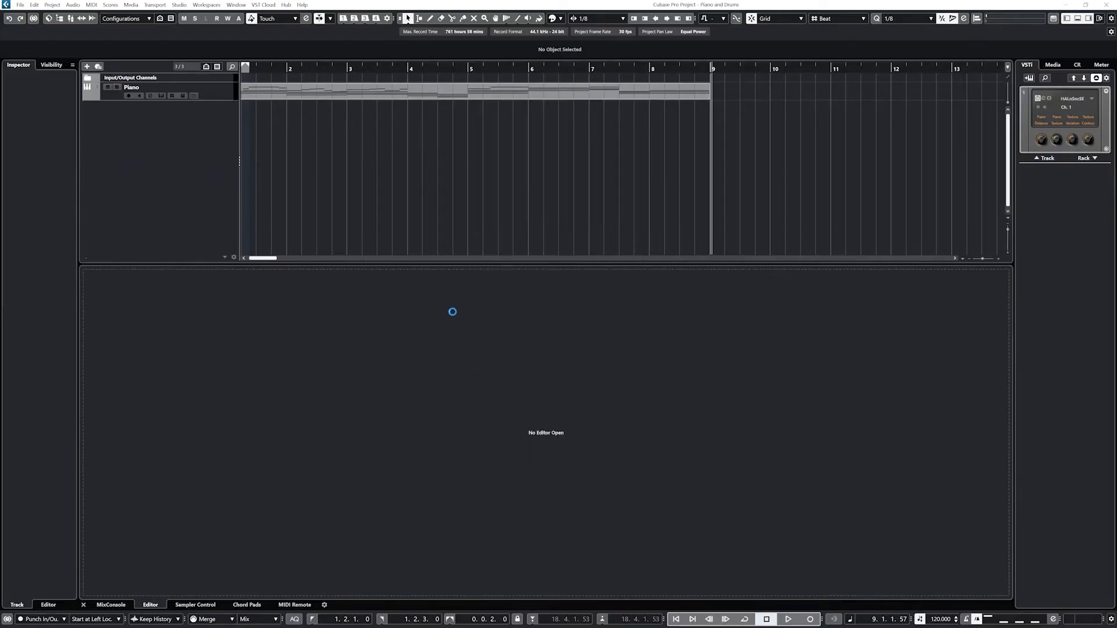
Filter the Groove Agent SE presets by the Soul sub style and load the kit I Ain't Got The Time.
{"action": "left_click", "coordinate": [434, 181]}
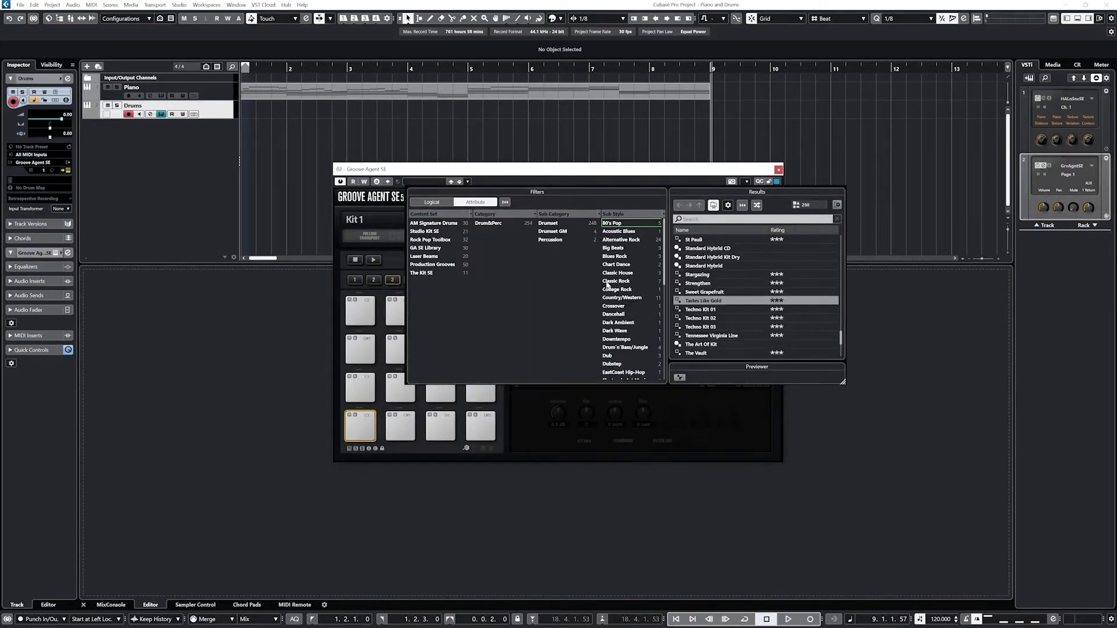
{"action": "scroll", "coordinate": [610, 285], "scroll_direction": "down", "scroll_amount": 8}
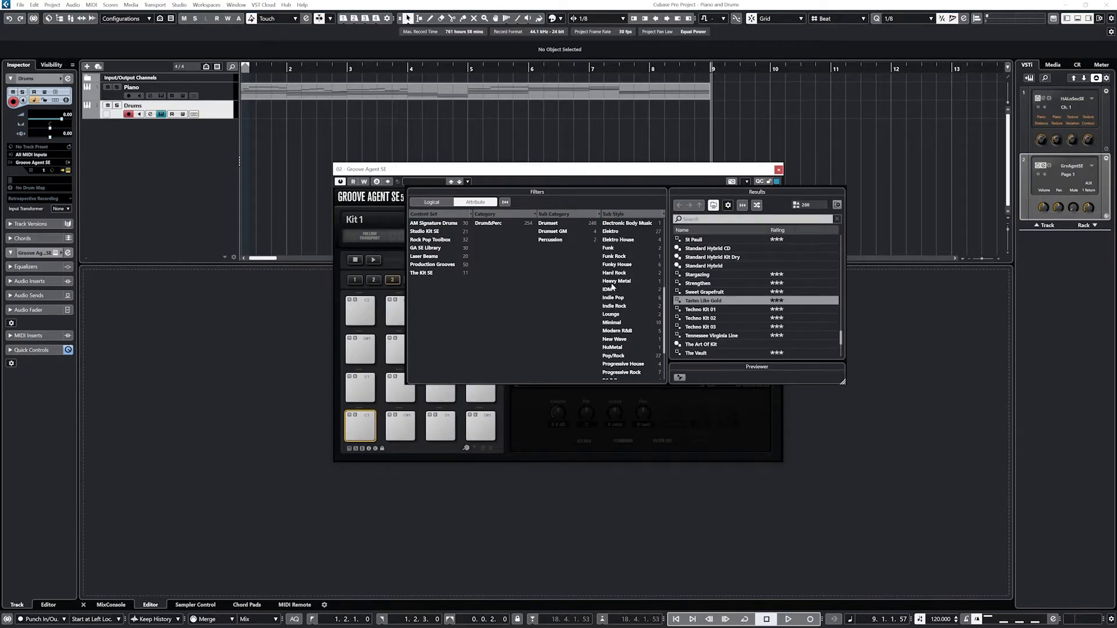
{"action": "scroll", "coordinate": [612, 286], "scroll_direction": "up", "scroll_amount": 8}
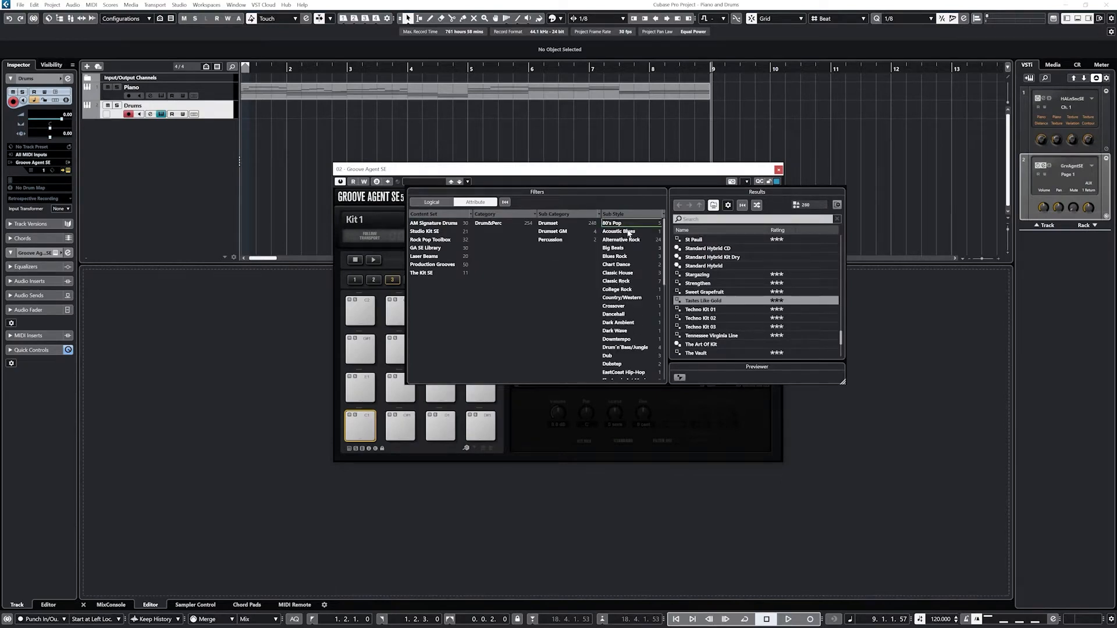
{"action": "scroll", "coordinate": [628, 292], "scroll_direction": "down", "scroll_amount": 3}
{"action": "scroll", "coordinate": [628, 292], "scroll_direction": "down", "scroll_amount": 7}
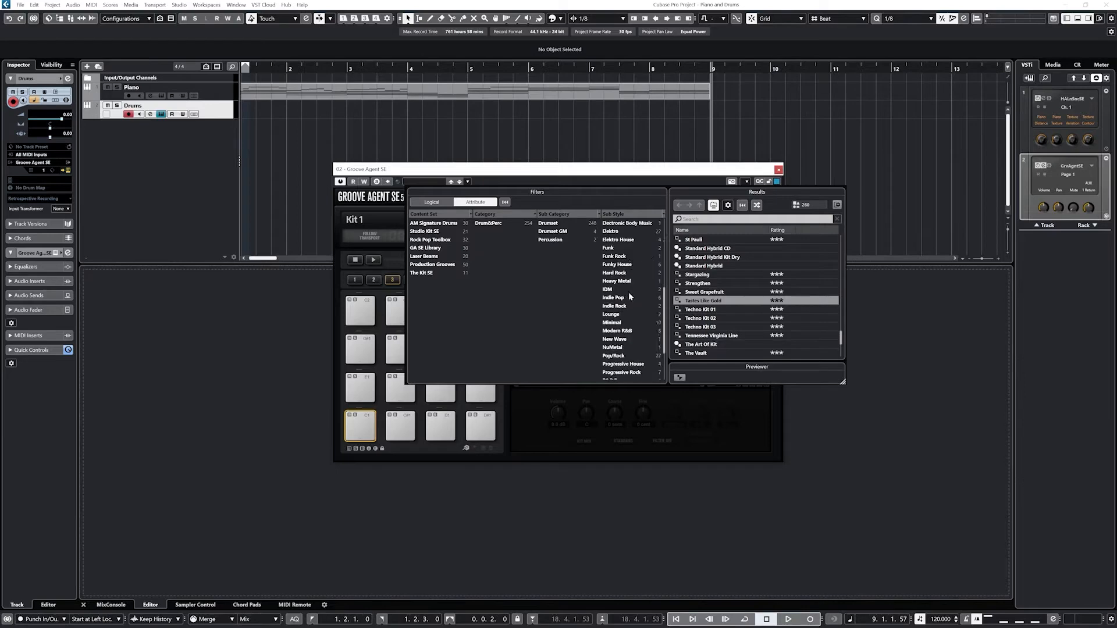
{"action": "left_click", "coordinate": [629, 343]}
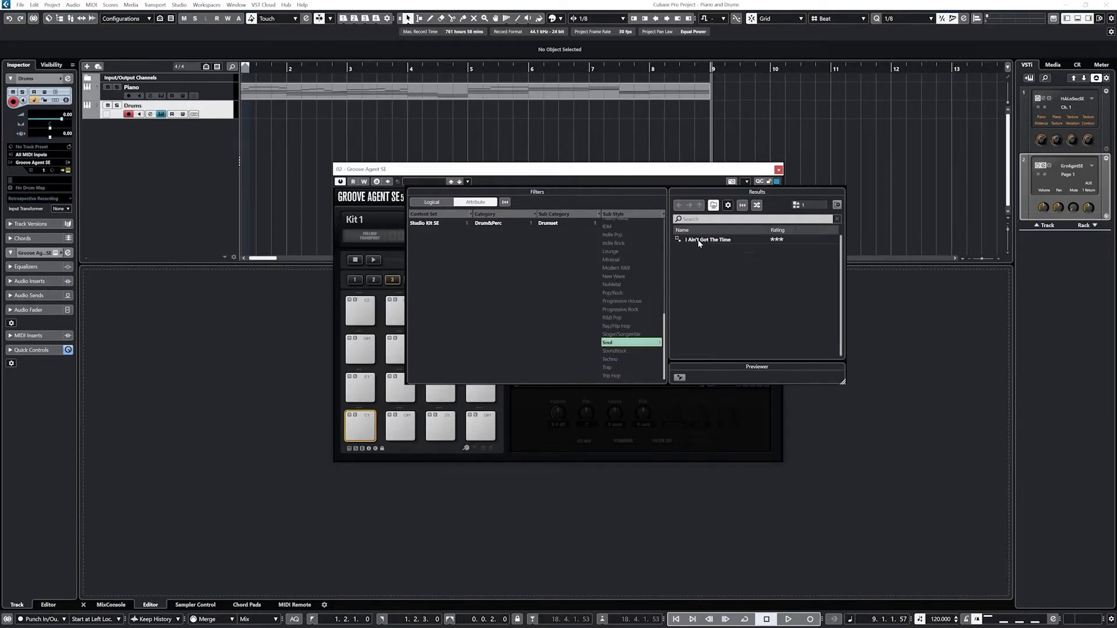
{"action": "double_click", "coordinate": [699, 241]}
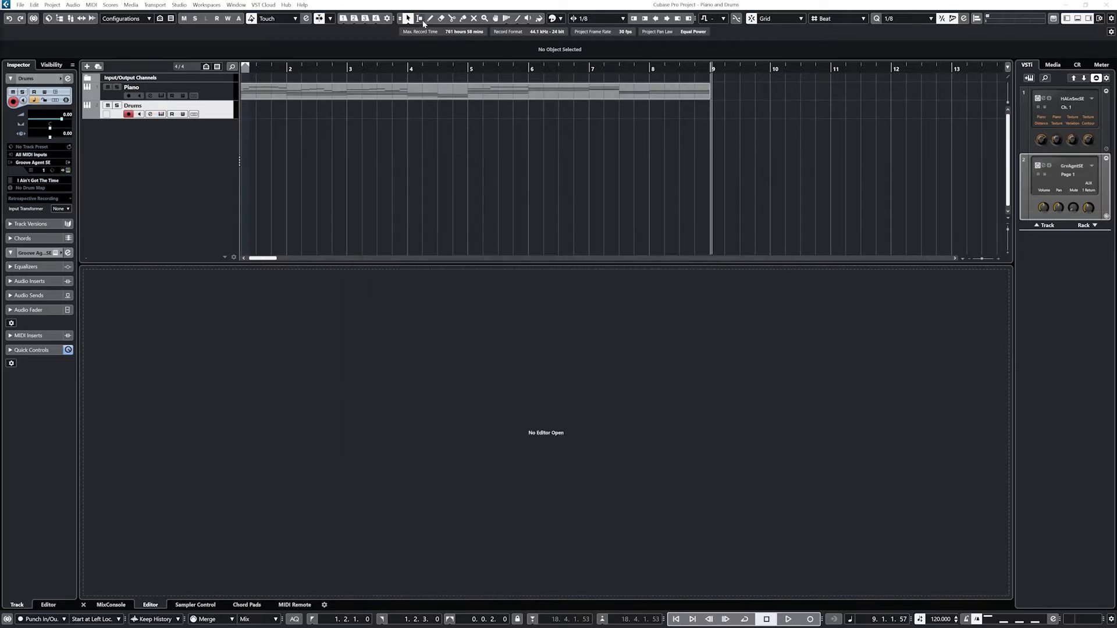
Draw an empty MIDI part on the Drums track from bar 1 to bar 9.
{"action": "left_click", "coordinate": [429, 19]}
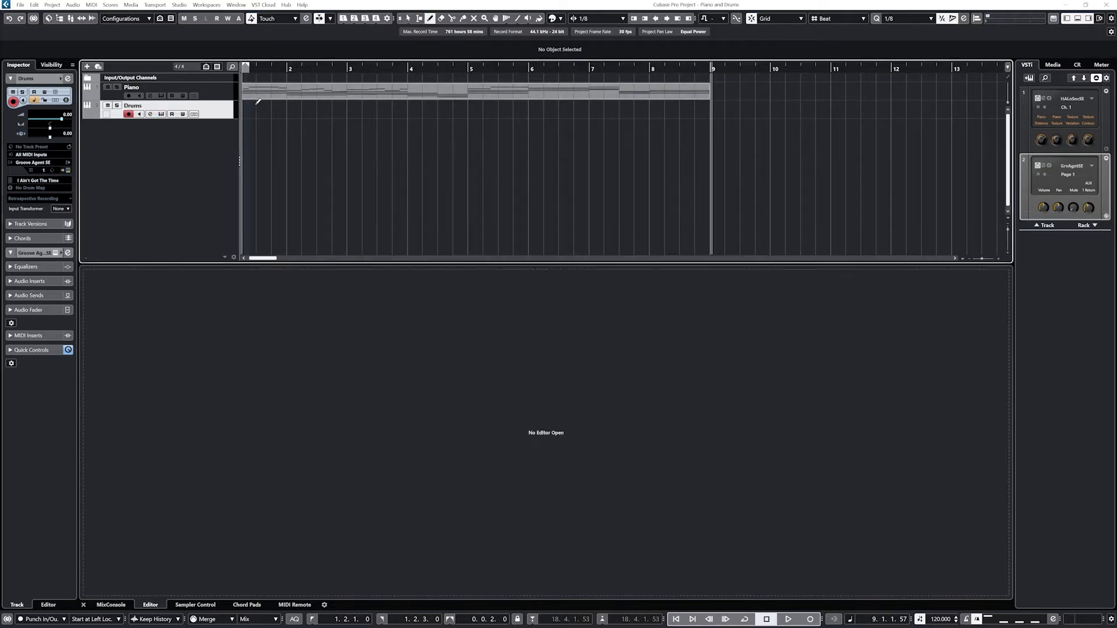
{"action": "left_click_drag", "start_coordinate": [246, 109], "coordinate": [730, 109]}
{"action": "key", "text": "ctrl+z"}
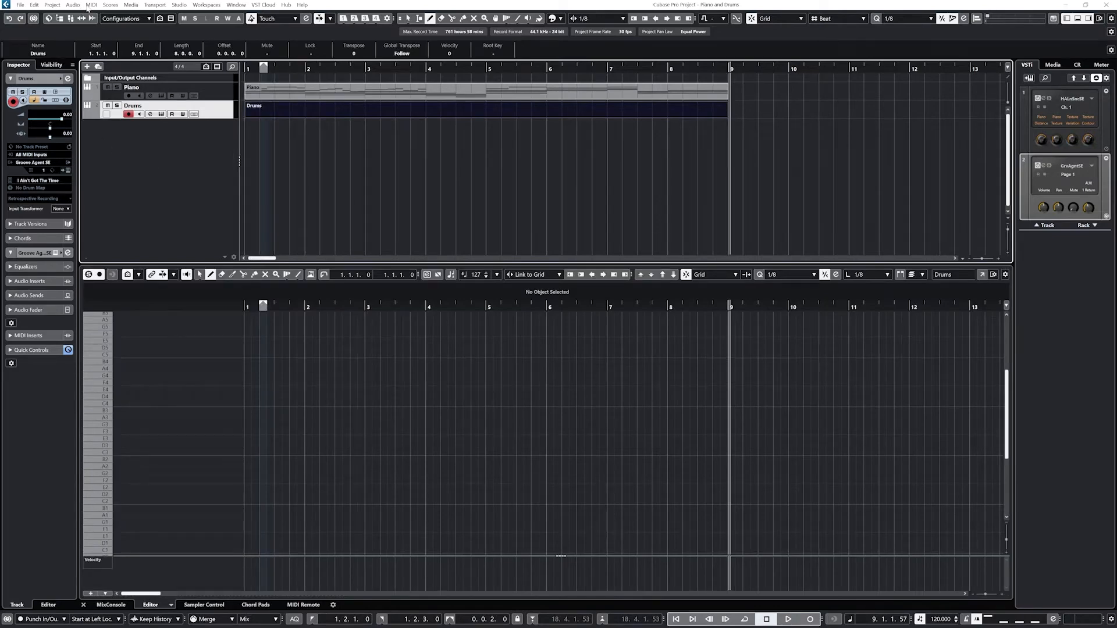
Open the Drums part in the Drum Editor and create a drum map from the instrument.
{"action": "left_click", "coordinate": [92, 4]}
{"action": "left_click", "coordinate": [118, 34]}
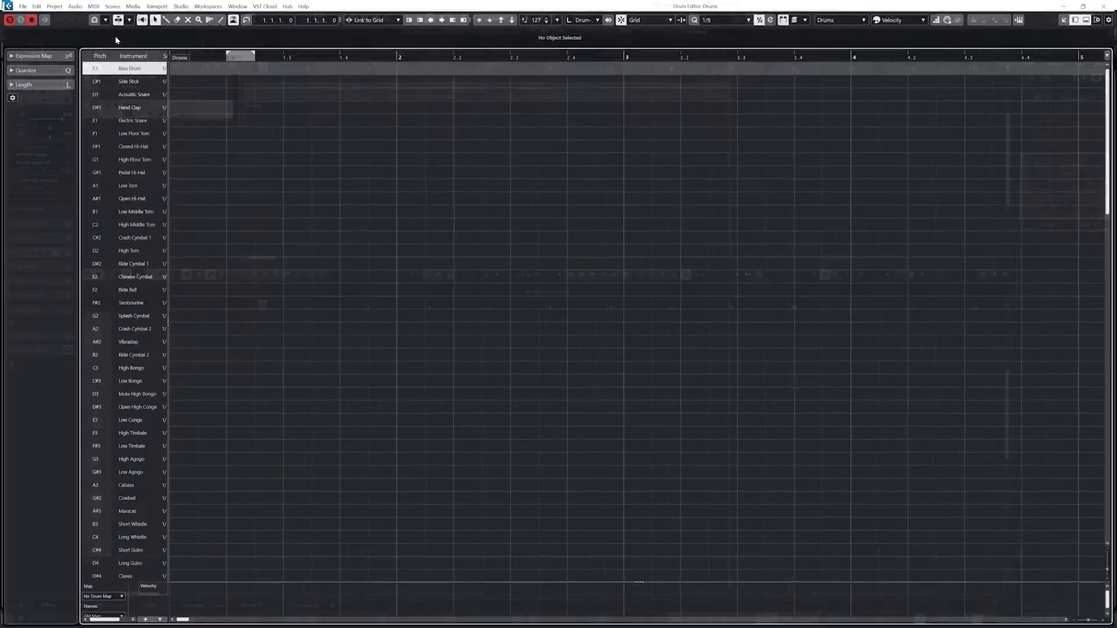
{"action": "left_click", "coordinate": [109, 598]}
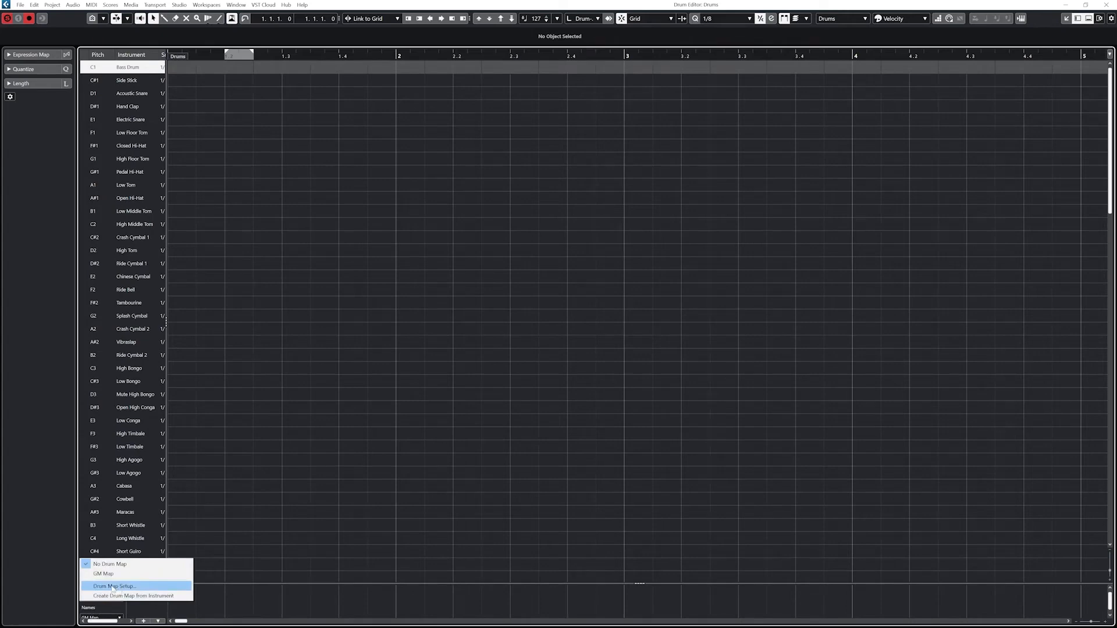
{"action": "left_click", "coordinate": [109, 595]}
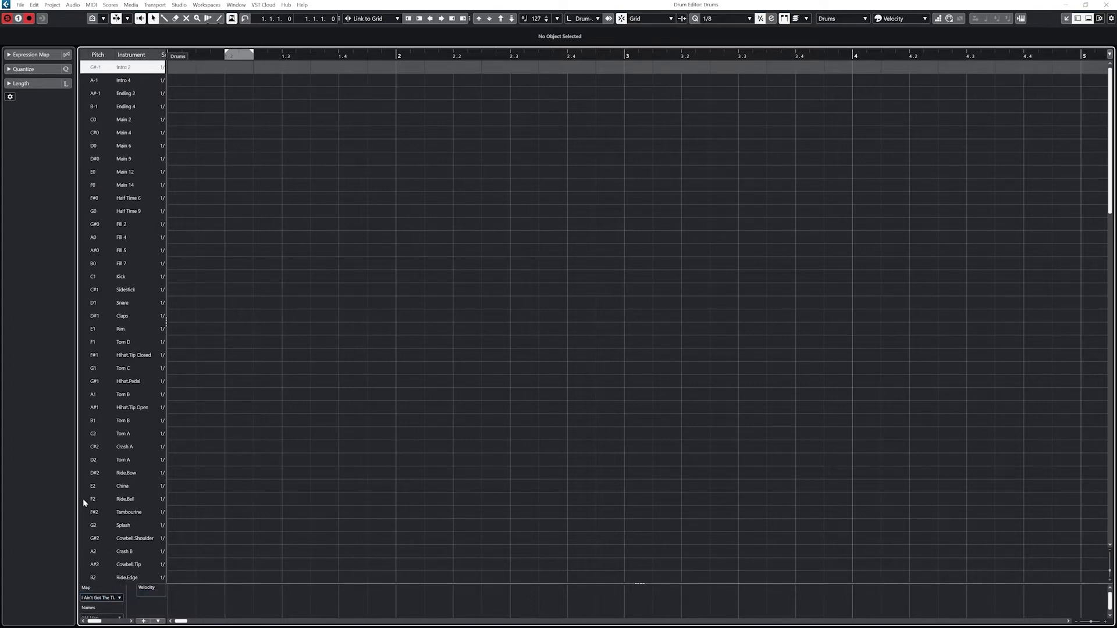
Switch the drum map to GM Map and back to I Ain't Got The Time - Groove Agent SE.
{"action": "left_click", "coordinate": [99, 597]}
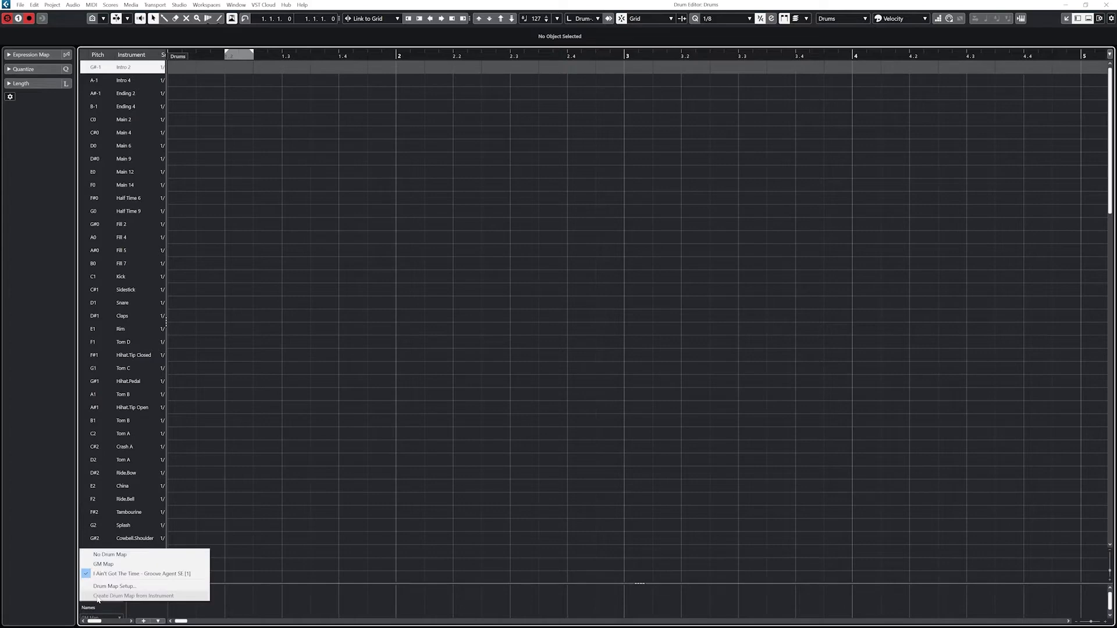
{"action": "left_click", "coordinate": [120, 564]}
{"action": "left_click", "coordinate": [101, 615]}
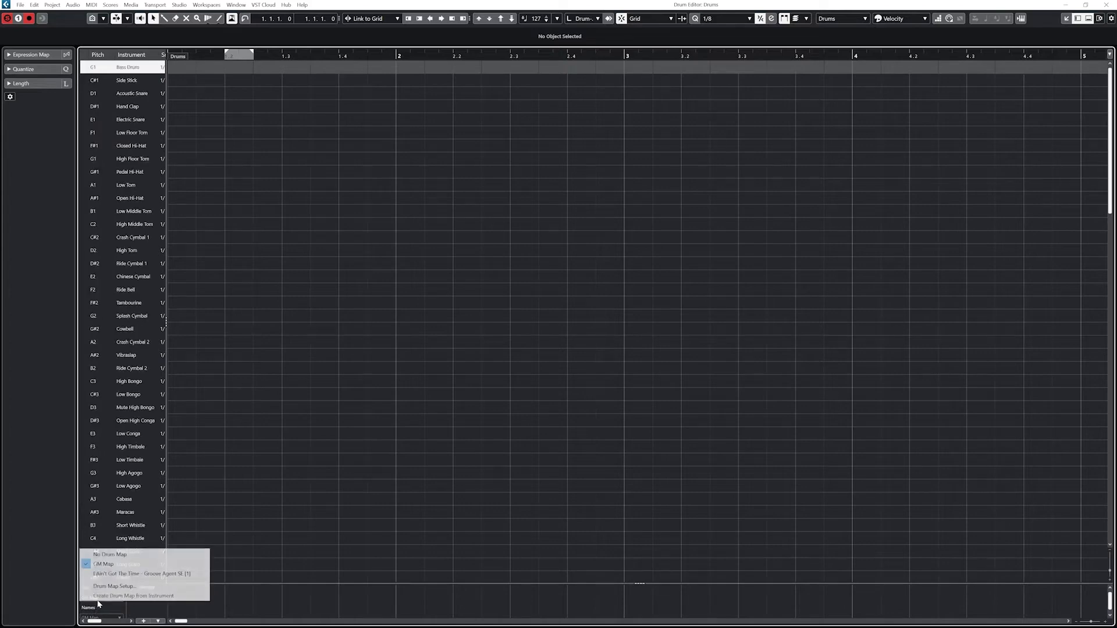
{"action": "left_click", "coordinate": [118, 574]}
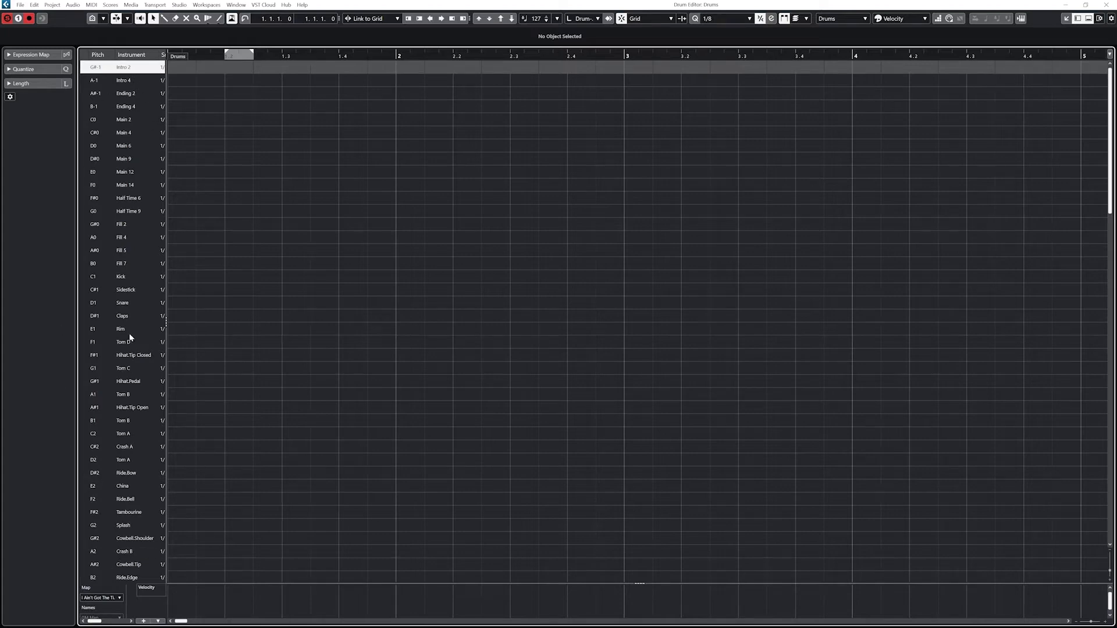
Audition the Tom D sound and look through the remaining instruments in the drum map.
{"action": "mouse_move", "coordinate": [126, 343]}
{"action": "left_mouse_down"}
{"action": "mouse_move", "coordinate": [124, 361]}
{"action": "mouse_move", "coordinate": [125, 348]}
{"action": "left_mouse_up"}
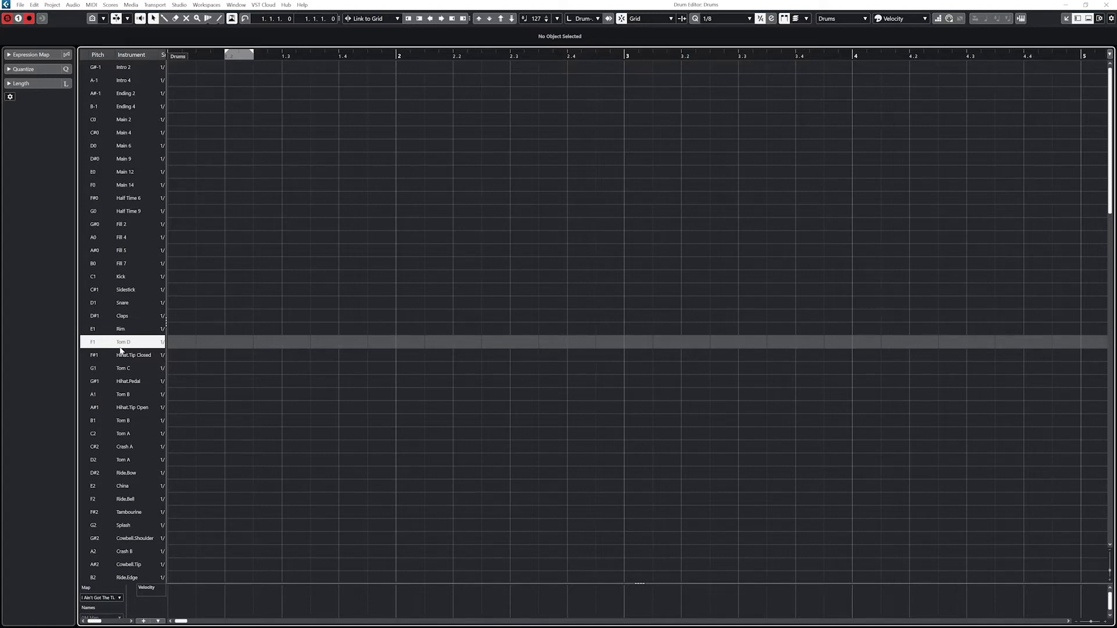
{"action": "scroll", "coordinate": [121, 349], "scroll_direction": "down", "scroll_amount": 5}
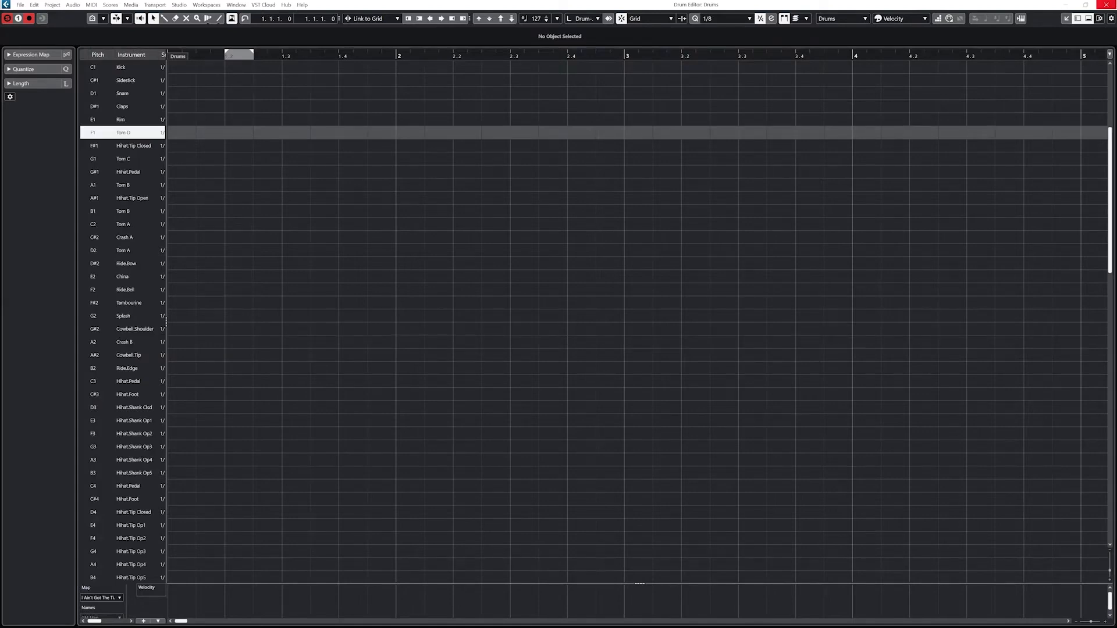
Reduce the Drum Editor toolbar to fewer controls and restore the full set.
{"action": "left_click", "coordinate": [1111, 19]}
{"action": "left_click", "coordinate": [1041, 235]}
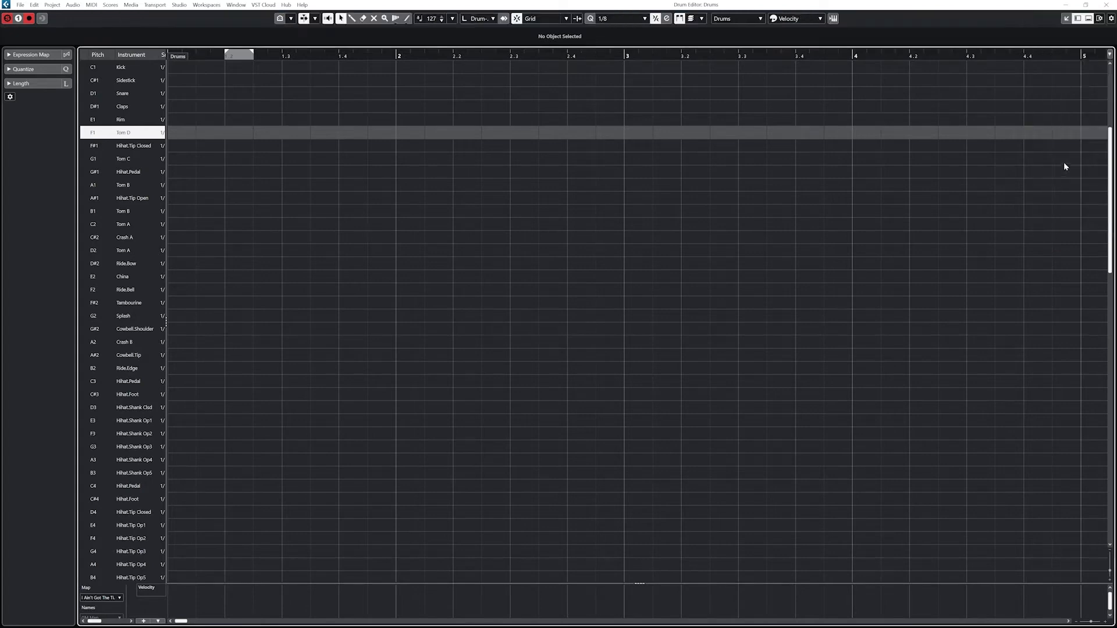
{"action": "left_click", "coordinate": [1111, 19]}
{"action": "left_click", "coordinate": [1044, 222]}
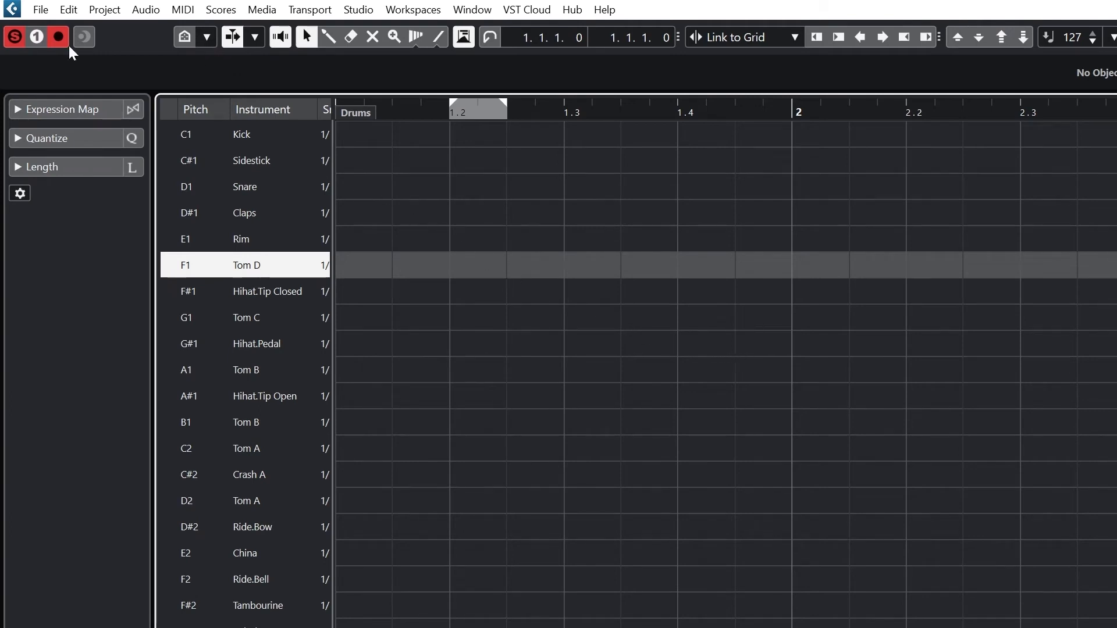
Try the Show Drum Sounds in use by Instrument view and turn drum visibility filtering off again.
{"action": "left_click", "coordinate": [36, 37]}
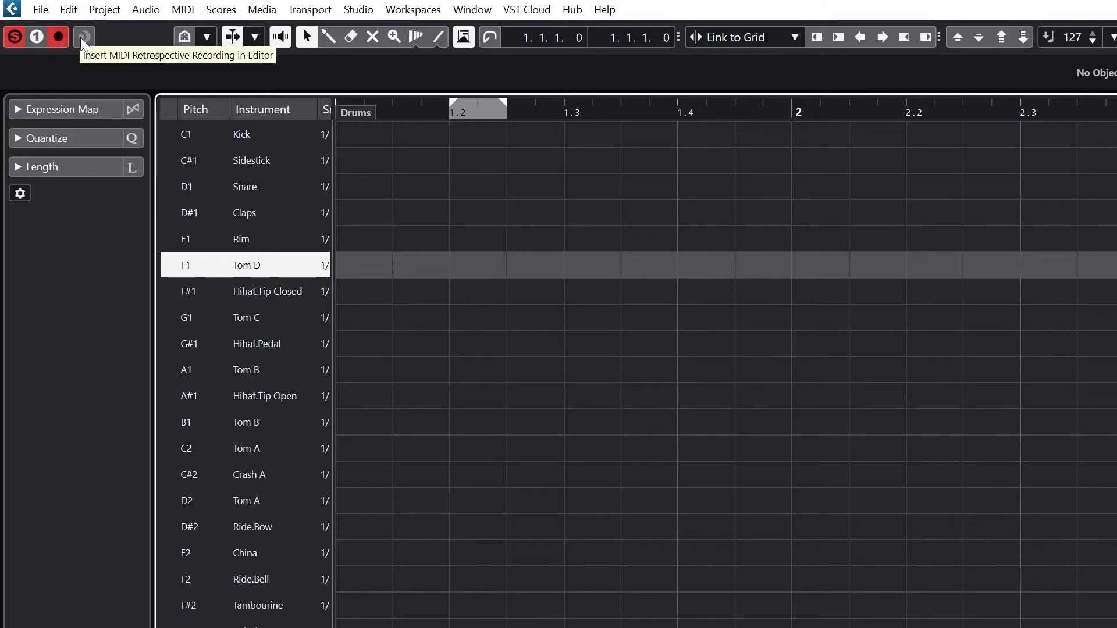
{"action": "left_click", "coordinate": [206, 36]}
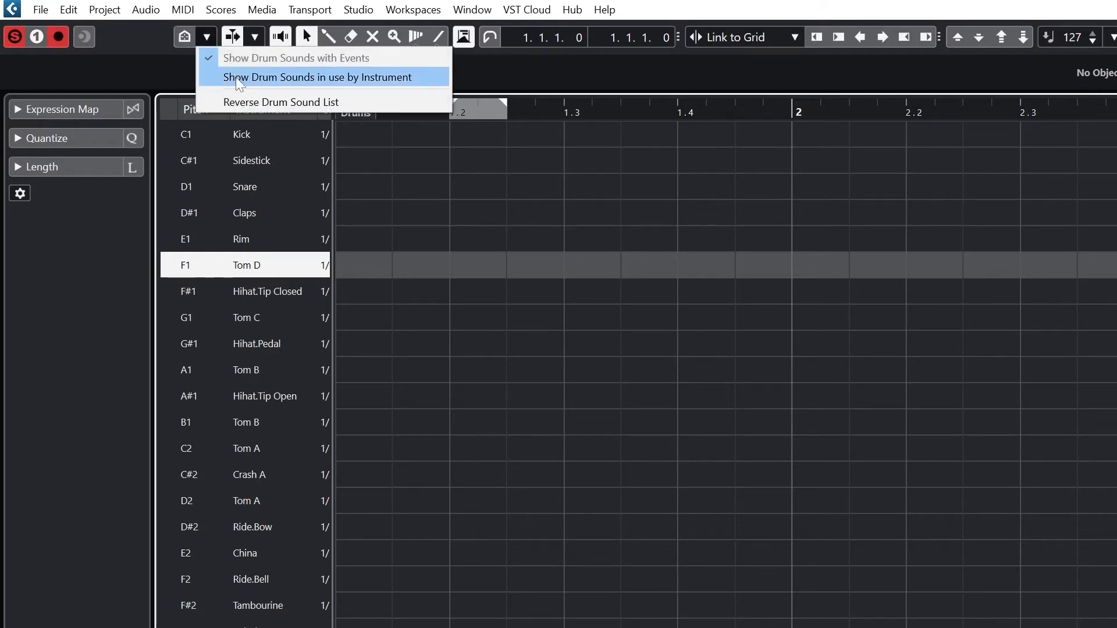
{"action": "left_click", "coordinate": [236, 77]}
{"action": "left_click", "coordinate": [206, 37]}
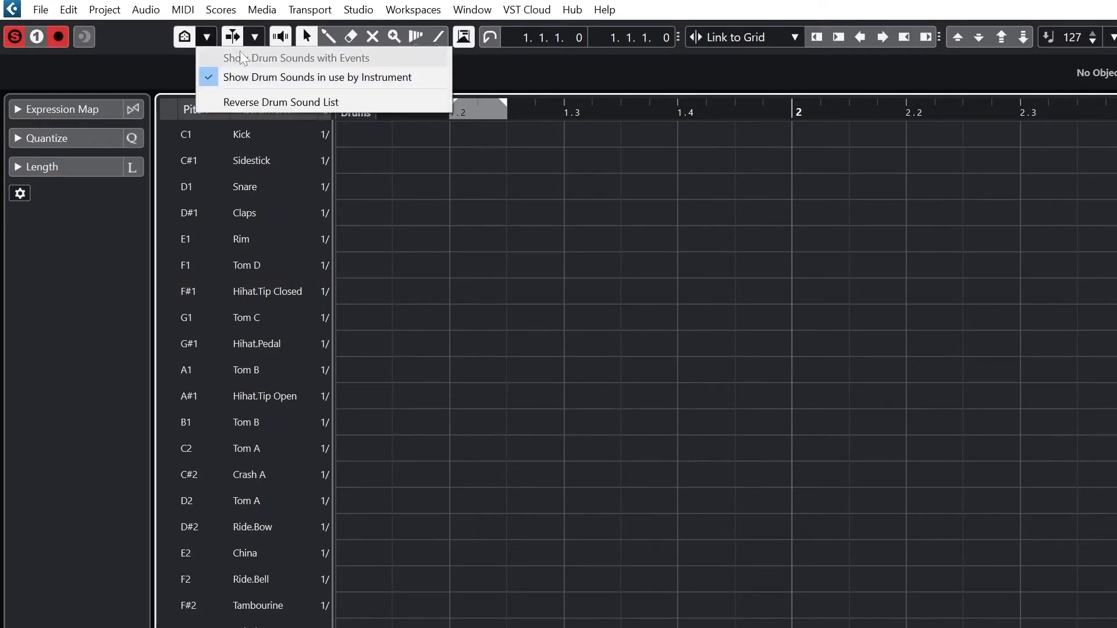
{"action": "left_click", "coordinate": [181, 40]}
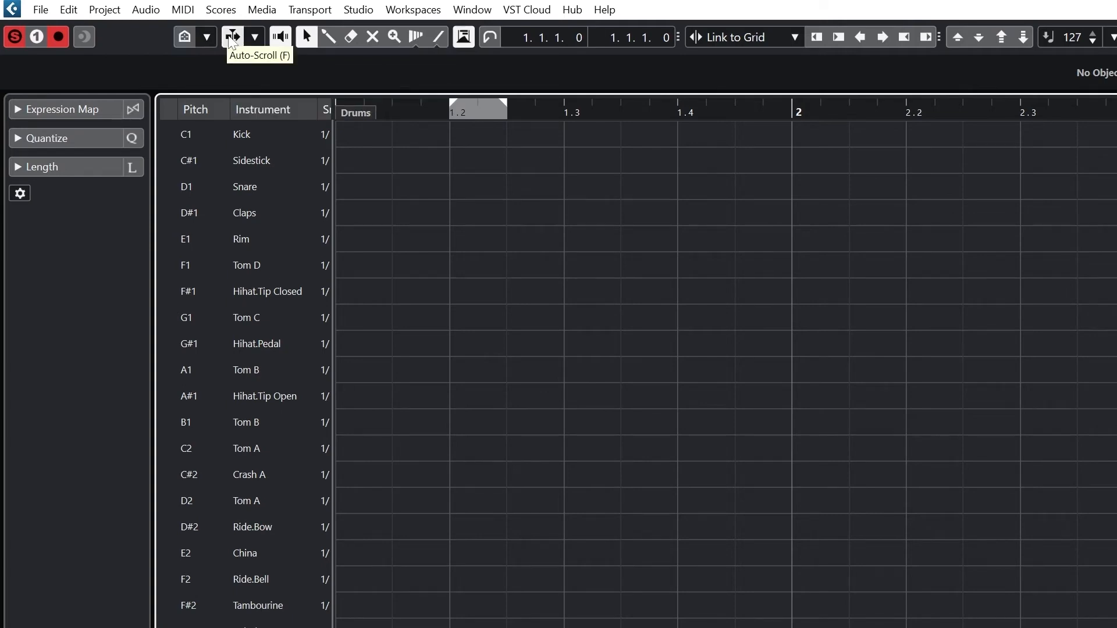
Switch auto-scroll to Stationary Cursor and back to Page Scroll.
{"action": "left_click", "coordinate": [257, 37]}
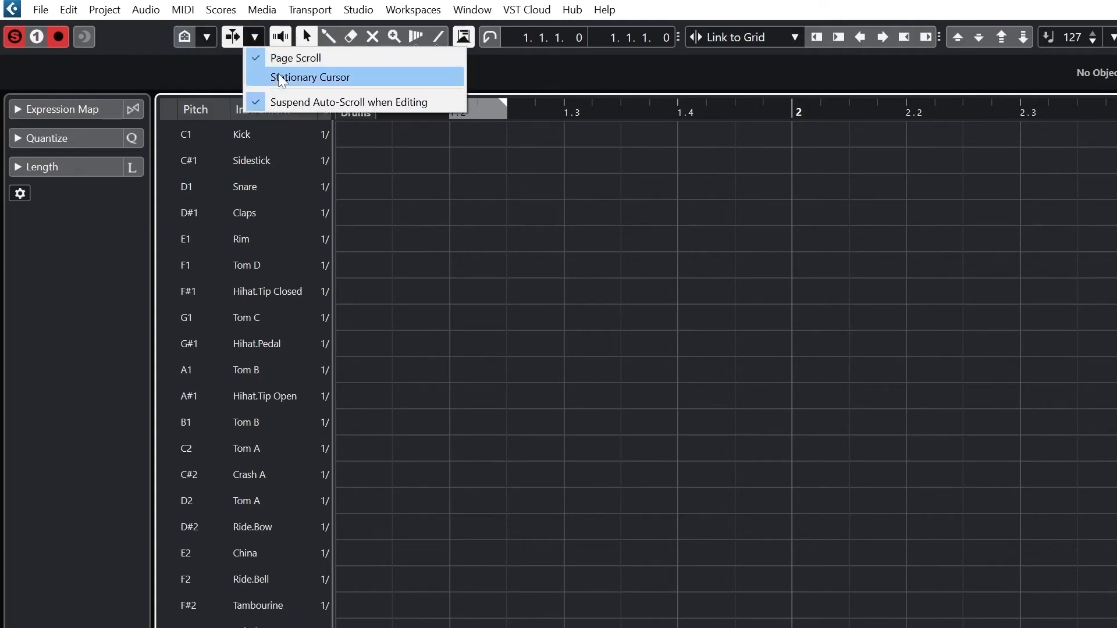
{"action": "left_click", "coordinate": [274, 76]}
{"action": "left_click", "coordinate": [255, 37]}
{"action": "left_click", "coordinate": [265, 58]}
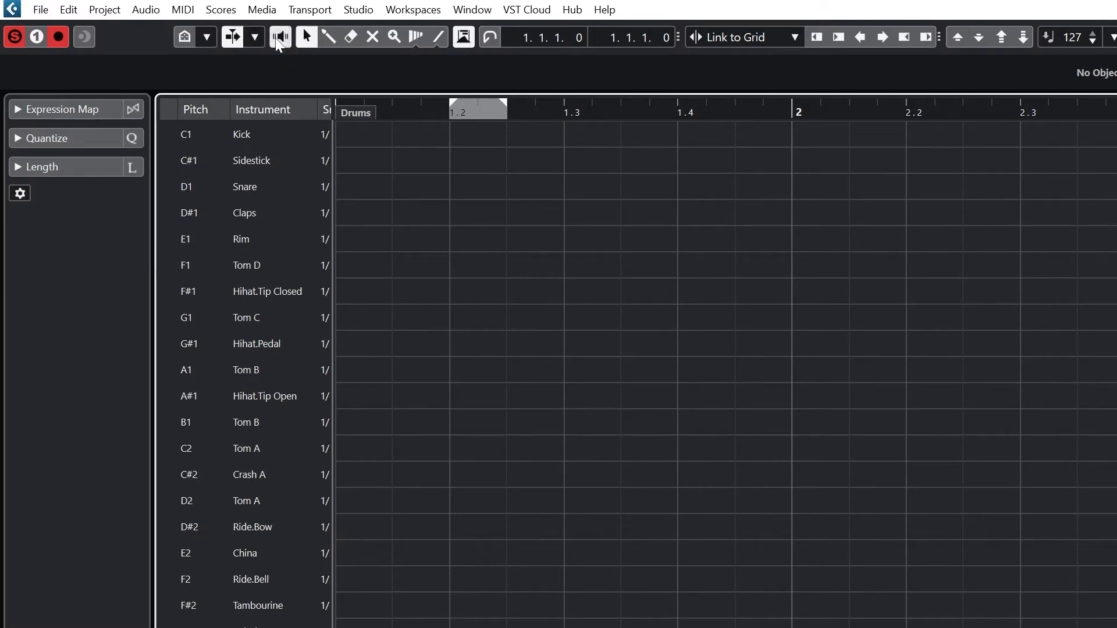
{"action": "left_click", "coordinate": [275, 37]}
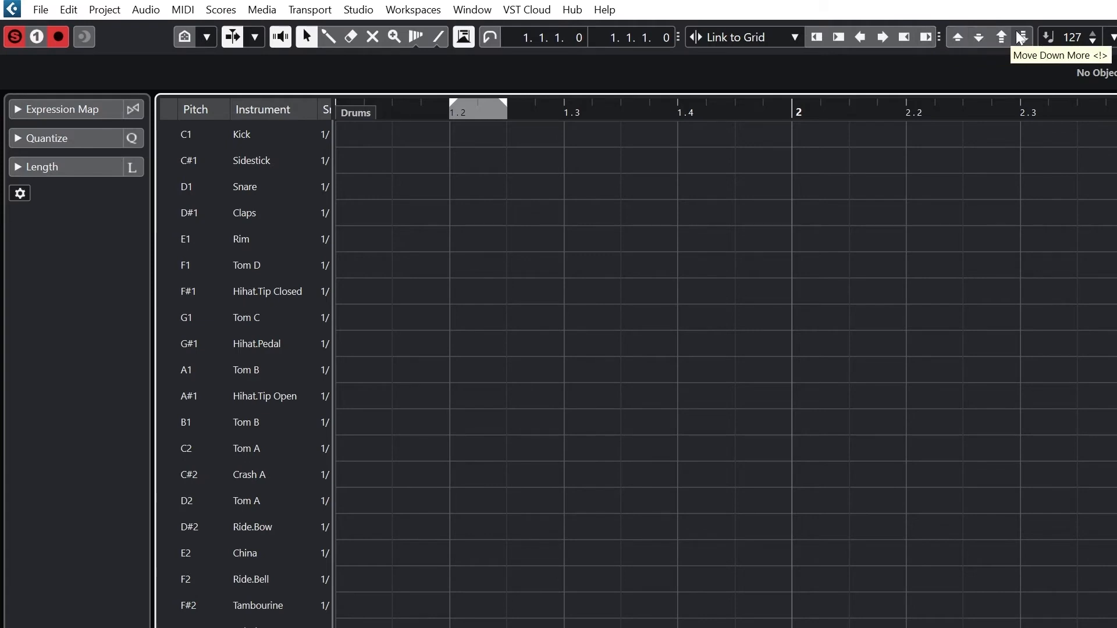
Set the insert velocity for new drum notes to 90.
{"action": "left_click", "coordinate": [304, 42]}
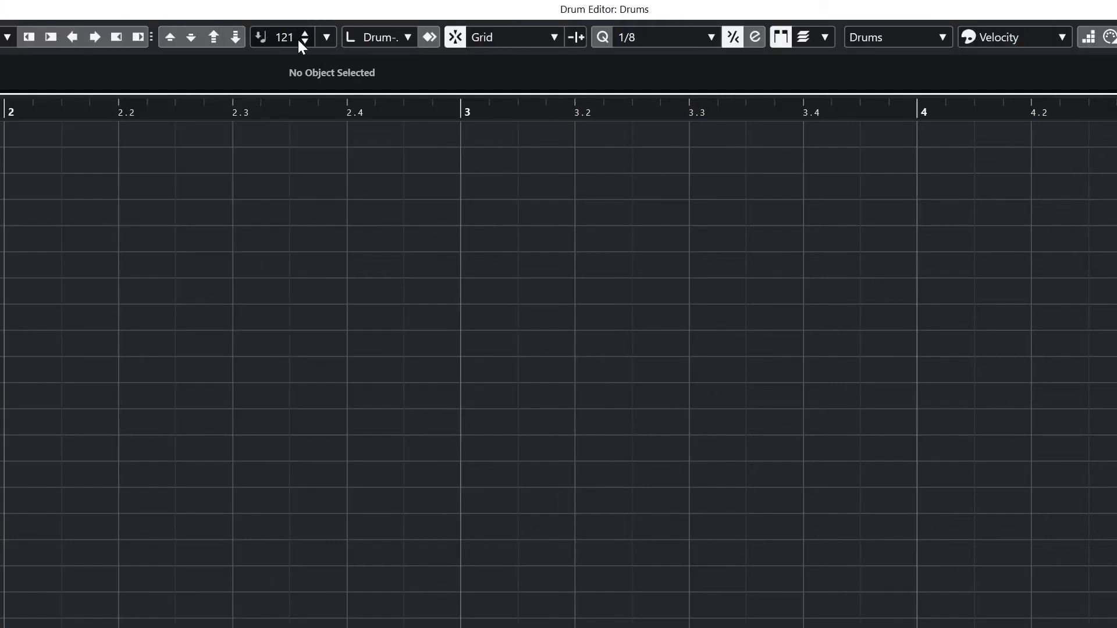
{"action": "left_click", "coordinate": [291, 37]}
{"action": "left_click_drag", "start_coordinate": [291, 37], "coordinate": [354, 120]}
{"action": "type", "text": "90"}
{"action": "key", "text": "Return"}
{"action": "left_click", "coordinate": [381, 39]}
{"action": "left_click", "coordinate": [383, 38]}
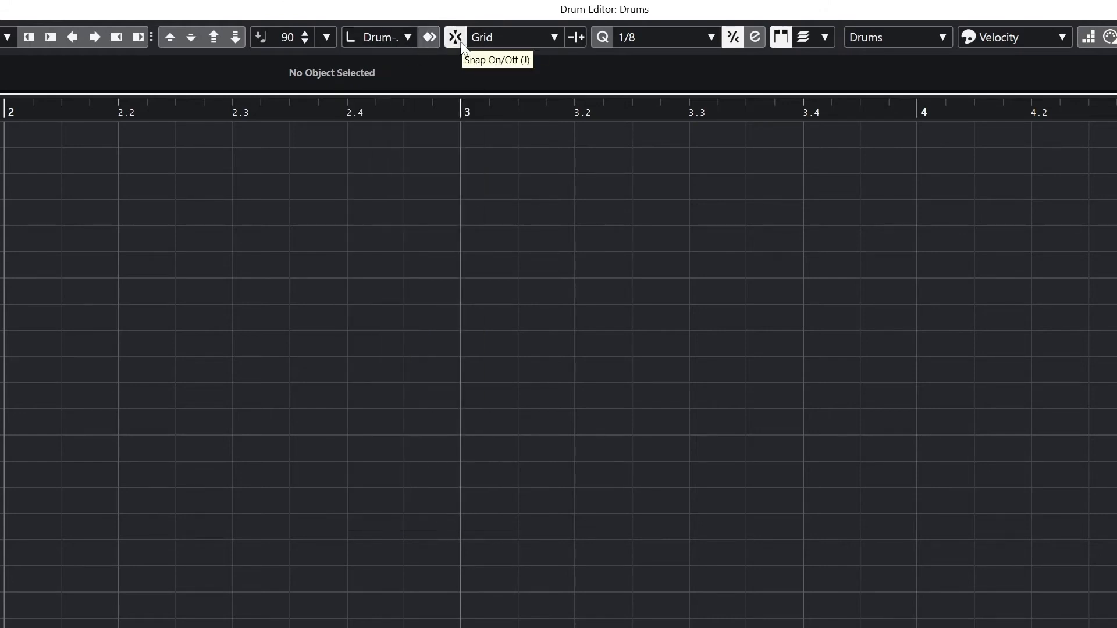
{"action": "left_click", "coordinate": [528, 41]}
{"action": "left_click", "coordinate": [498, 55]}
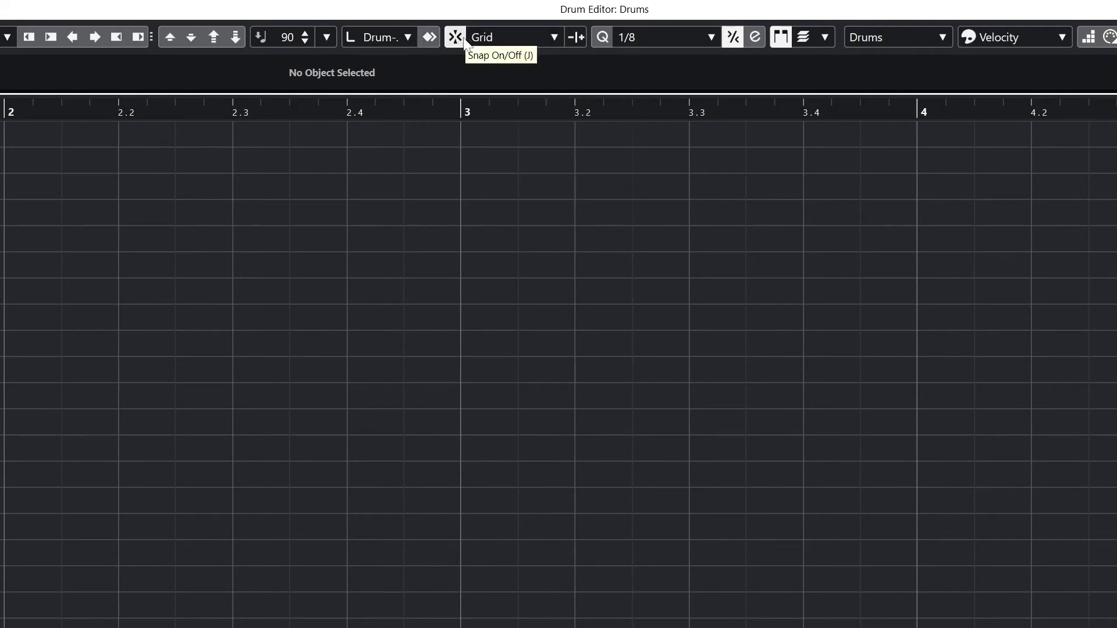
{"action": "left_click", "coordinate": [575, 40]}
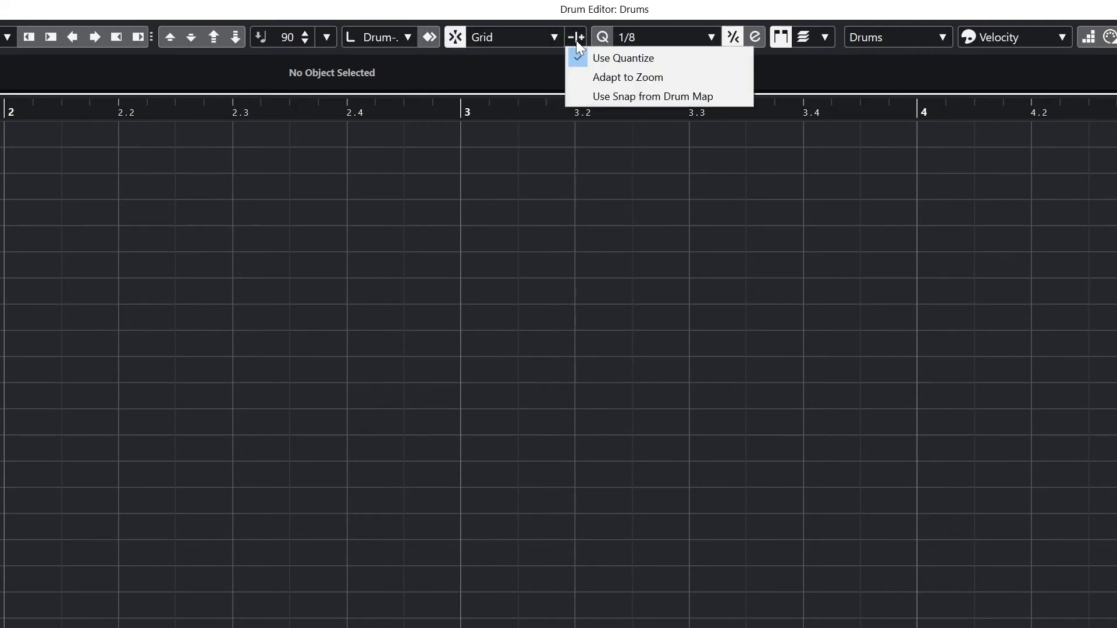
Switch the quantize preset to 1/4 and back to 1/8.
{"action": "left_click", "coordinate": [657, 35]}
{"action": "left_click", "coordinate": [668, 136]}
{"action": "left_click", "coordinate": [661, 40]}
{"action": "left_click", "coordinate": [660, 116]}
{"action": "left_click", "coordinate": [658, 38]}
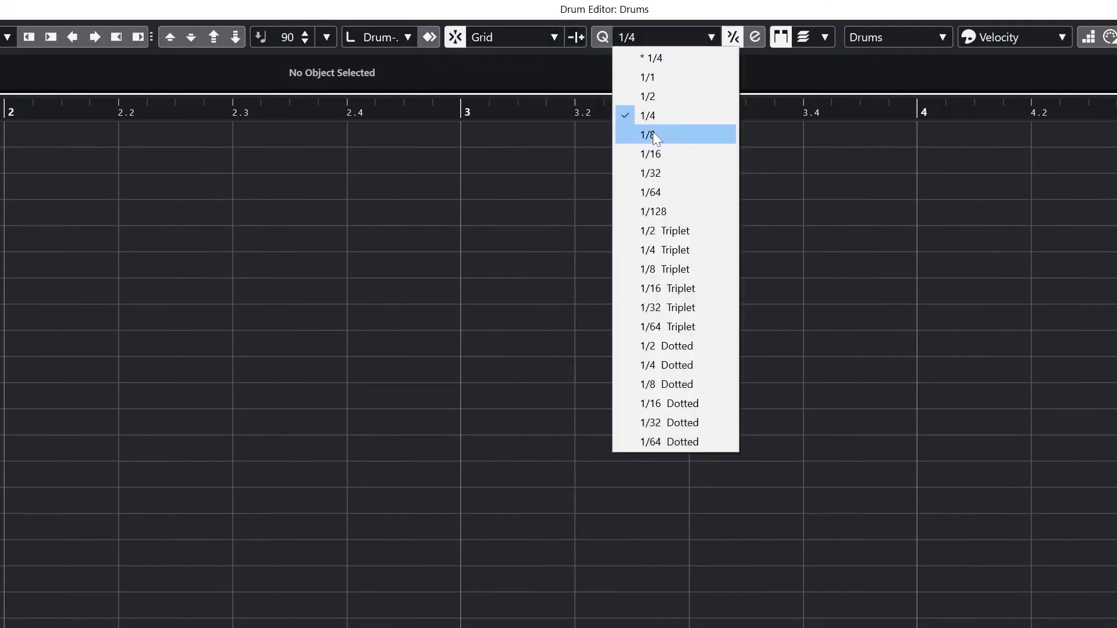
{"action": "left_click", "coordinate": [651, 116]}
{"action": "left_click", "coordinate": [650, 38]}
{"action": "left_click", "coordinate": [648, 134]}
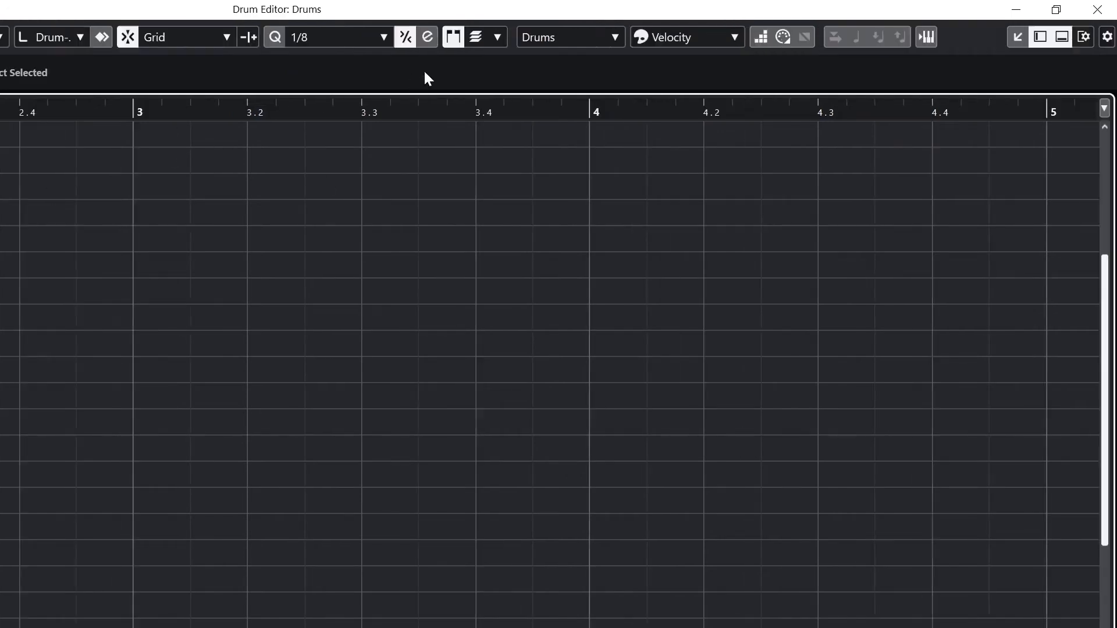
Review the part editing modes, the list of edited parts and the event color schemes, keeping Velocity coloring.
{"action": "left_click", "coordinate": [475, 40]}
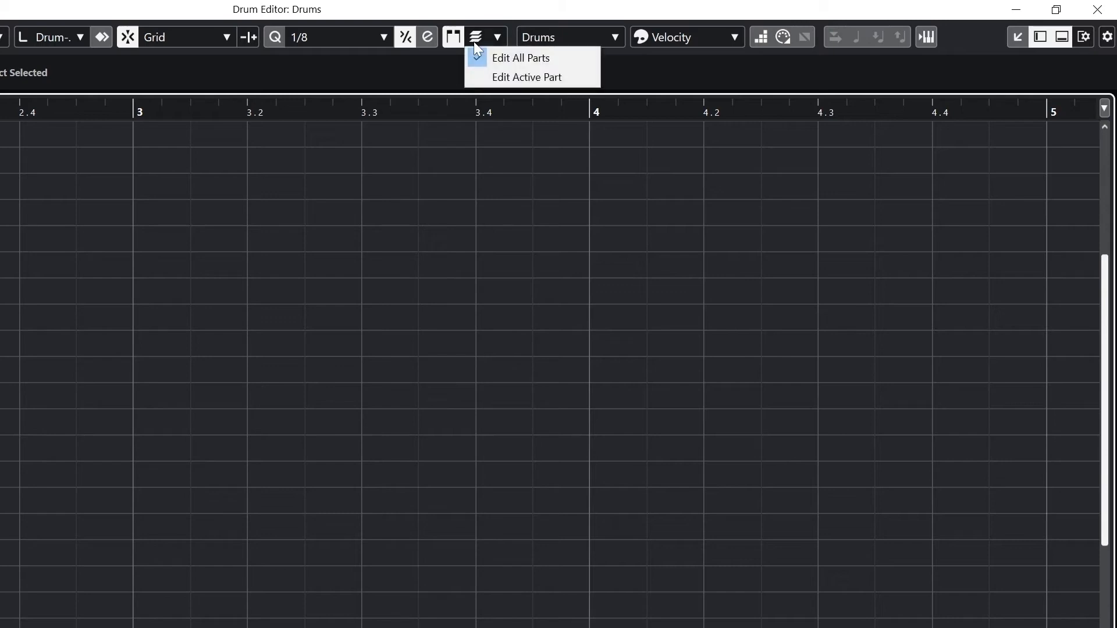
{"action": "left_click", "coordinate": [474, 40]}
{"action": "left_click", "coordinate": [476, 42]}
{"action": "left_click", "coordinate": [508, 41]}
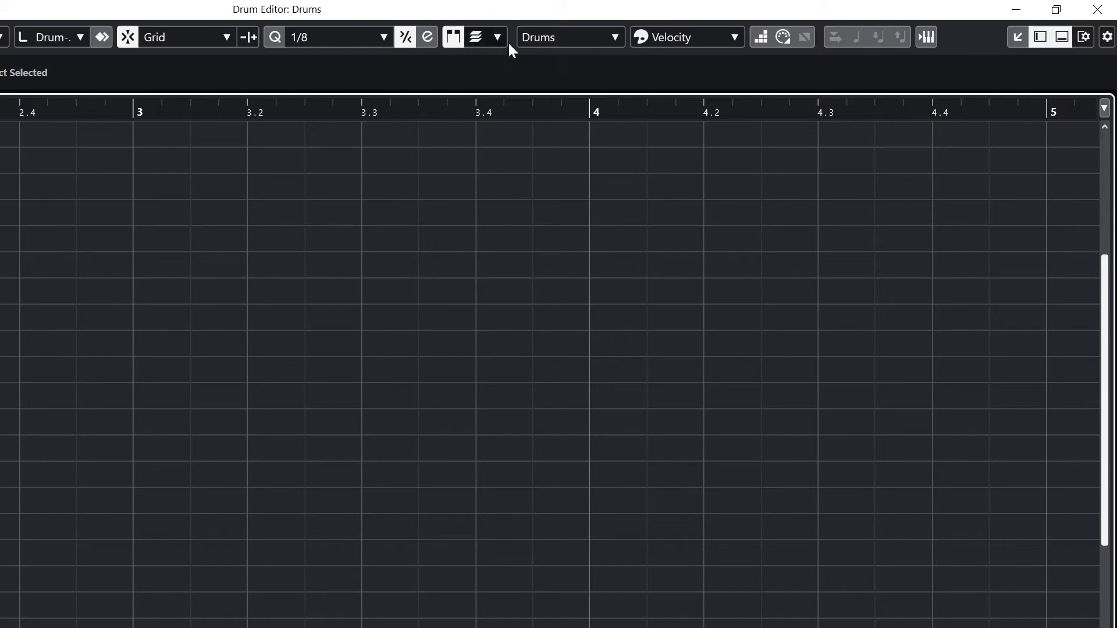
{"action": "left_click", "coordinate": [544, 38]}
{"action": "left_click", "coordinate": [548, 60]}
{"action": "left_click", "coordinate": [678, 37]}
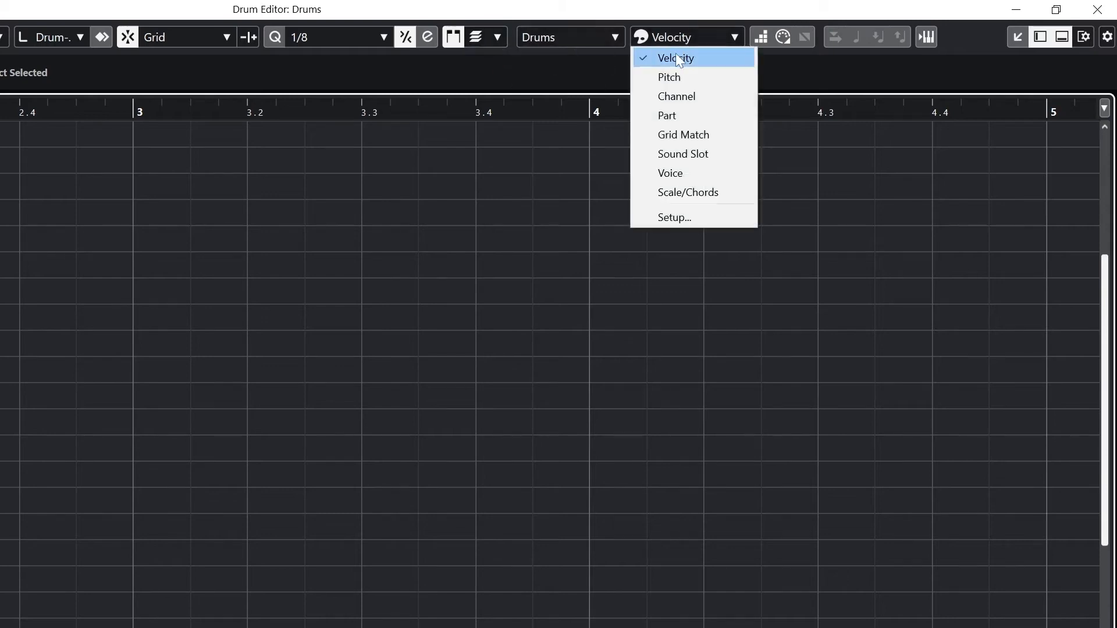
{"action": "left_click", "coordinate": [675, 53]}
Turn on MIDI Input for the Drum Editor, and open and close the drum instrument's window.
{"action": "left_click", "coordinate": [783, 37]}
{"action": "left_click", "coordinate": [785, 36]}
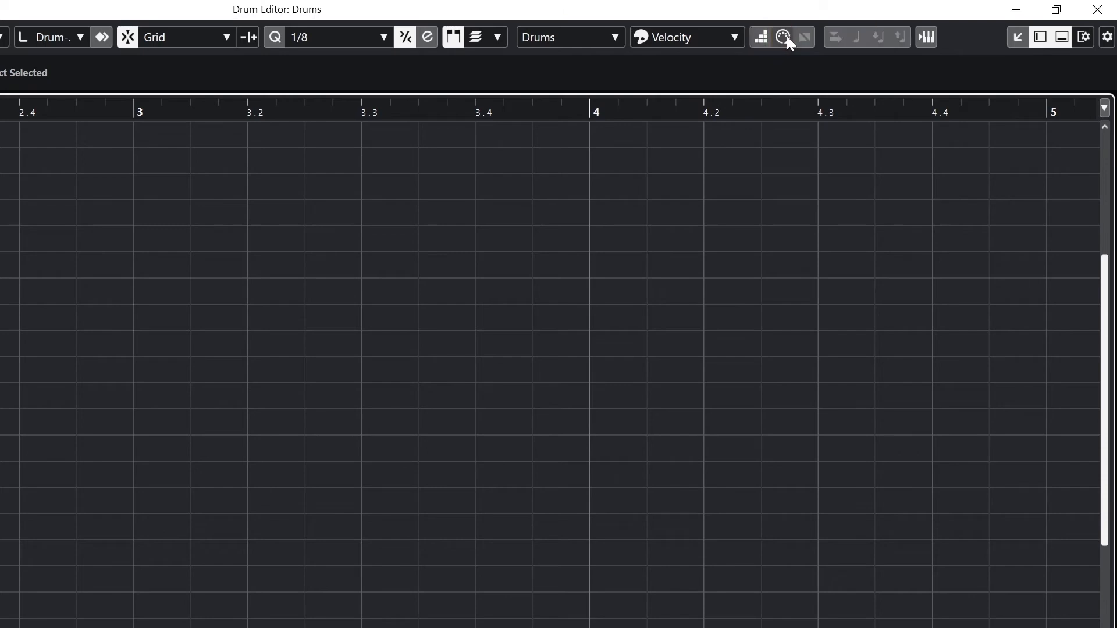
{"action": "left_click", "coordinate": [786, 36]}
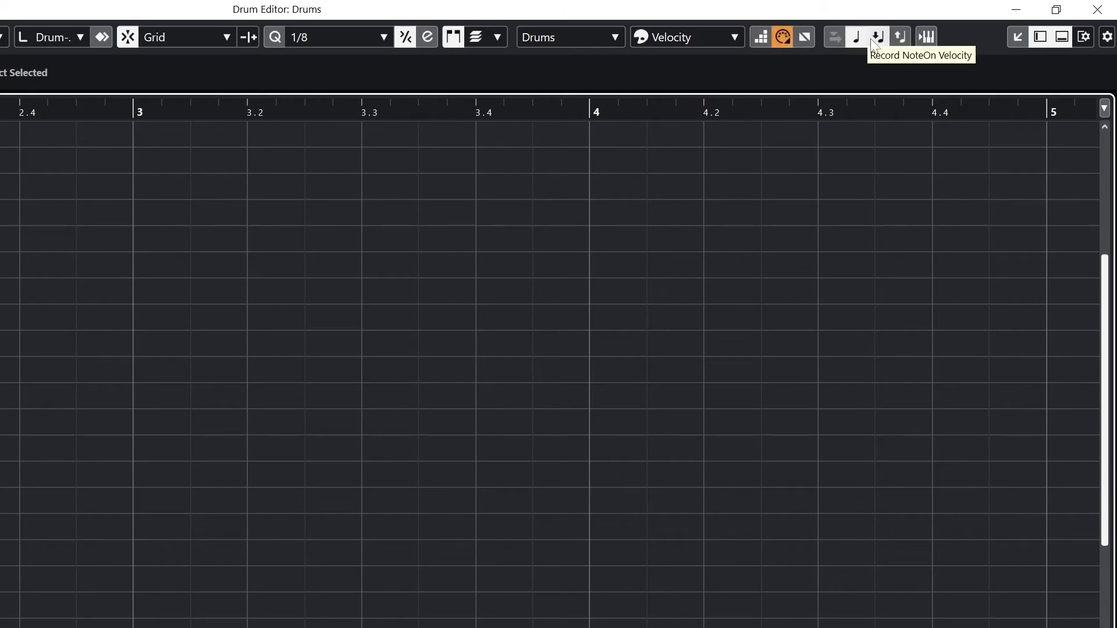
{"action": "left_click", "coordinate": [924, 37]}
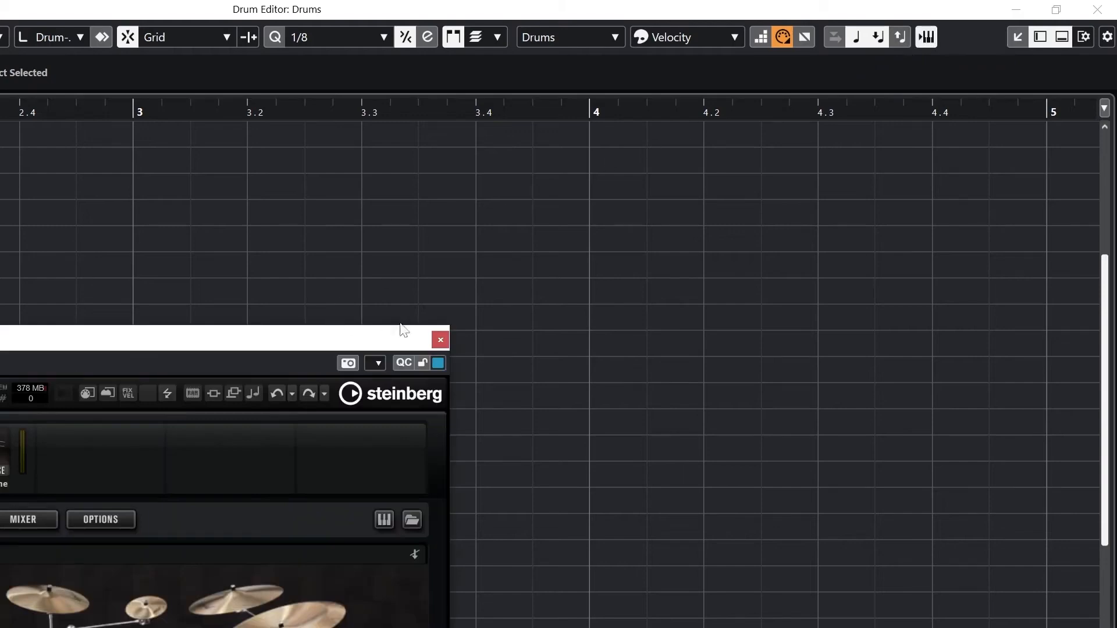
{"action": "left_click", "coordinate": [438, 337]}
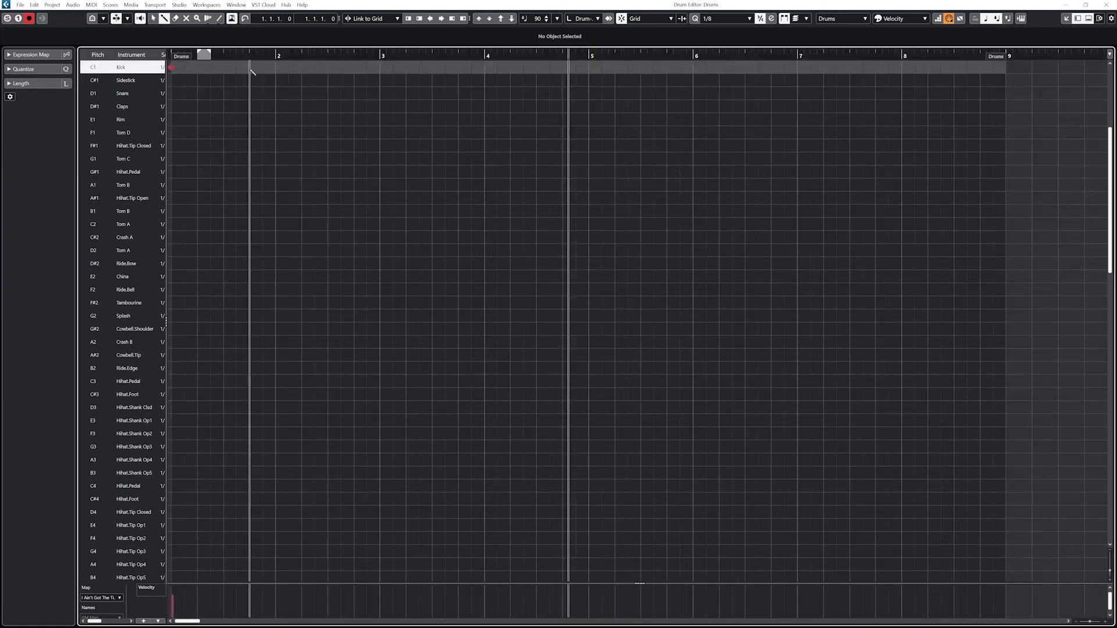
Draw kick notes on the first beat of each bar from bar 2 to bar 8.
{"action": "left_click", "coordinate": [276, 69]}
{"action": "left_click", "coordinate": [381, 68]}
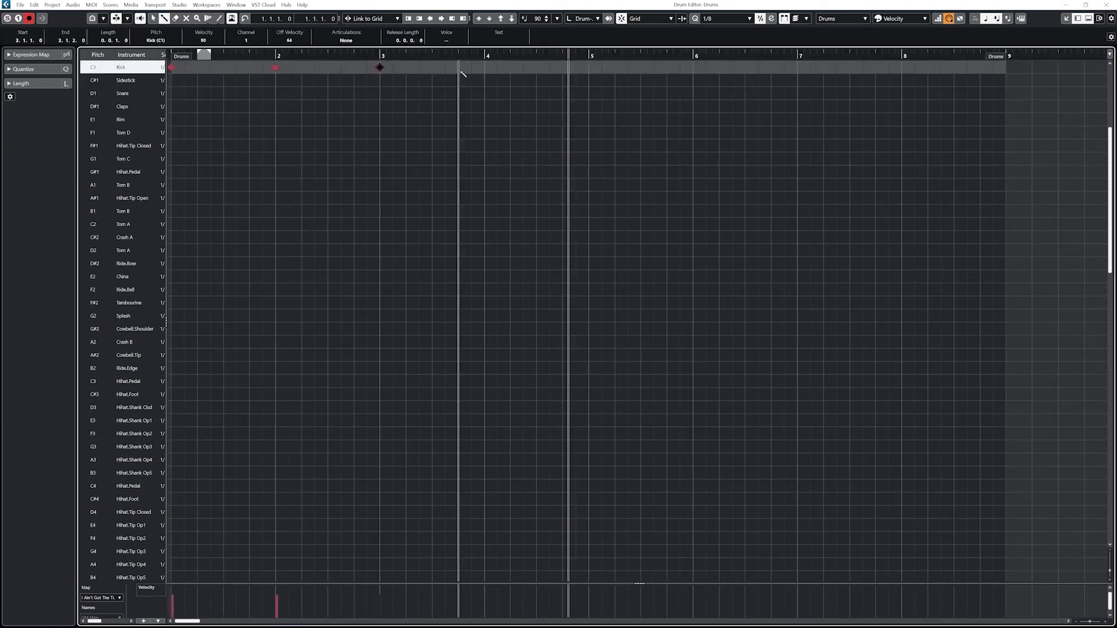
{"action": "left_click", "coordinate": [484, 69]}
{"action": "left_click", "coordinate": [589, 68]}
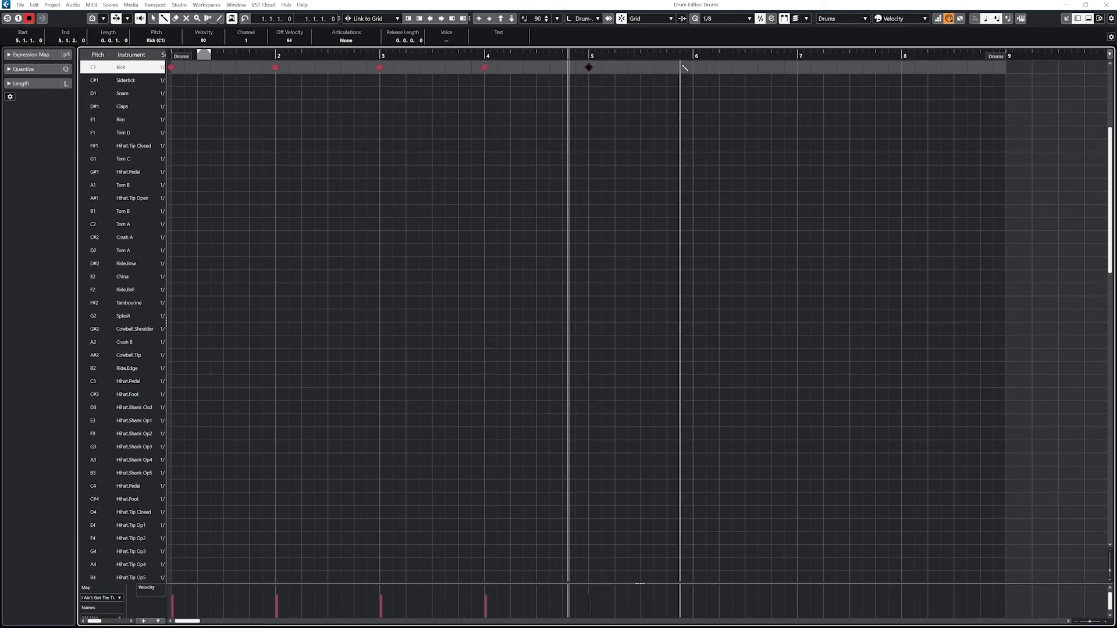
{"action": "left_click", "coordinate": [693, 68]}
{"action": "left_click", "coordinate": [797, 68]}
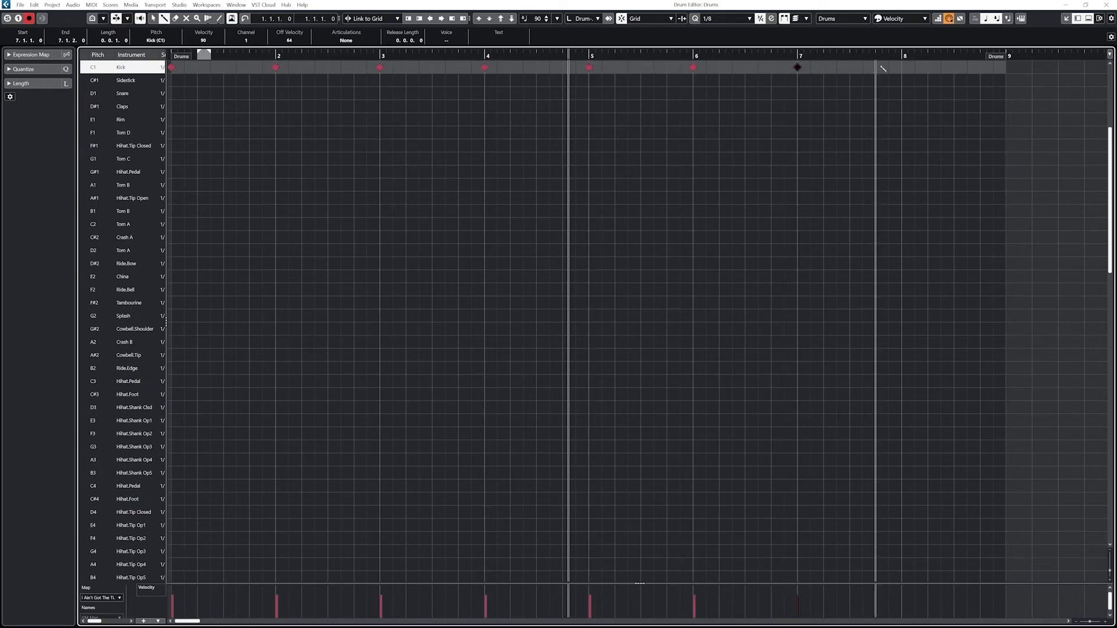
{"action": "left_click", "coordinate": [901, 68]}
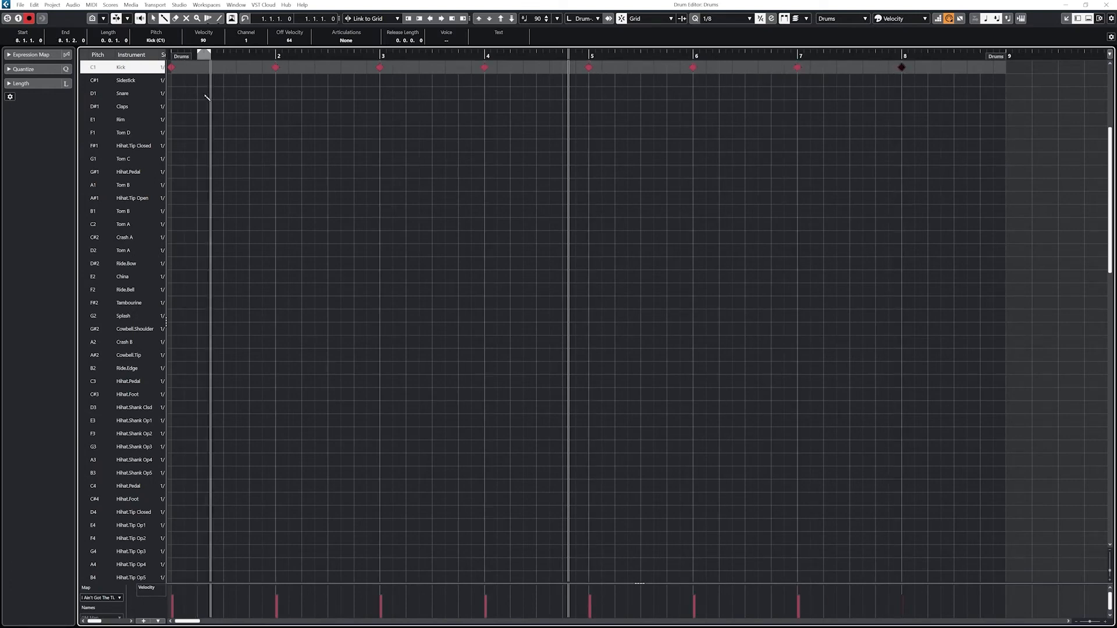
Draw snare notes on the third beat of bars 1 to 8 and play the pattern from the start.
{"action": "left_click", "coordinate": [225, 94]}
{"action": "left_click", "coordinate": [225, 94]}
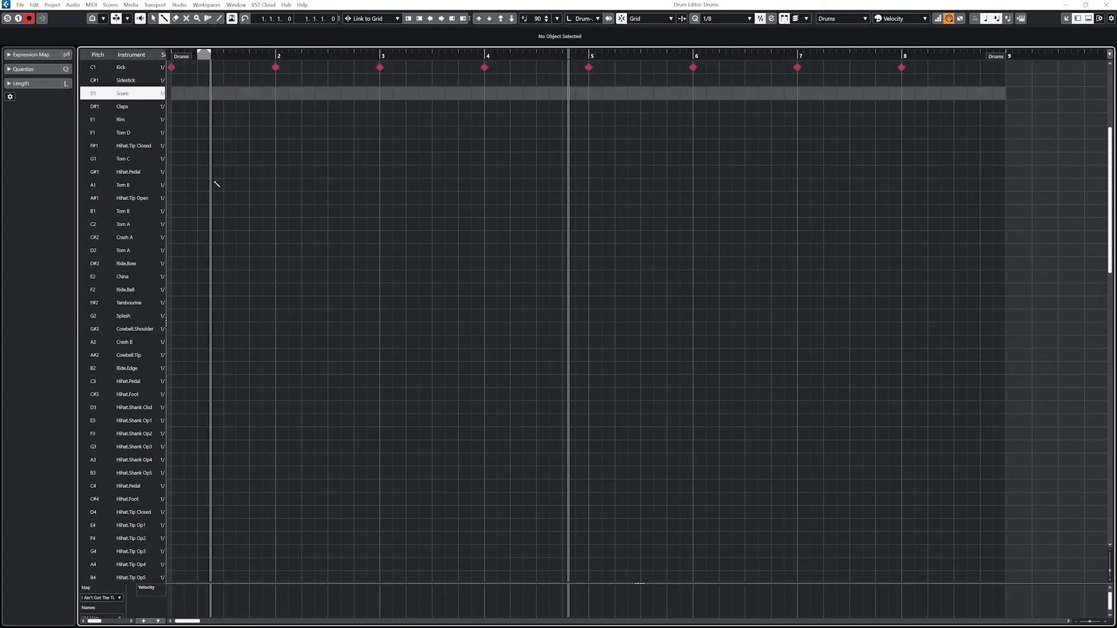
{"action": "scroll", "coordinate": [138, 306], "scroll_direction": "down", "scroll_amount": 5}
{"action": "scroll", "coordinate": [140, 308], "scroll_direction": "up", "scroll_amount": 8}
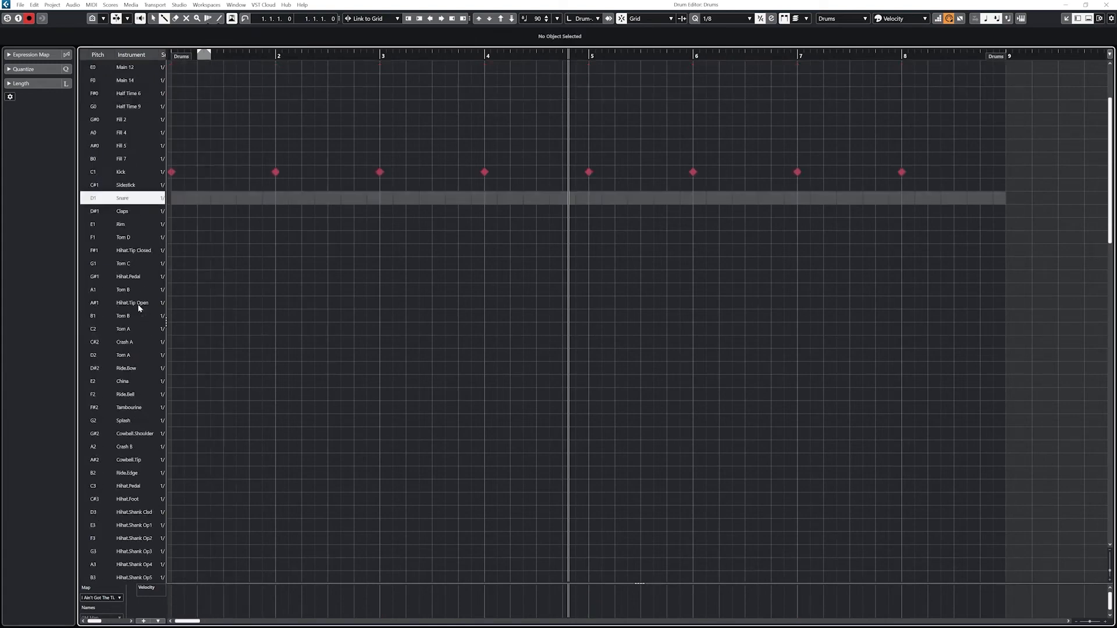
{"action": "scroll", "coordinate": [140, 306], "scroll_direction": "up", "scroll_amount": 4}
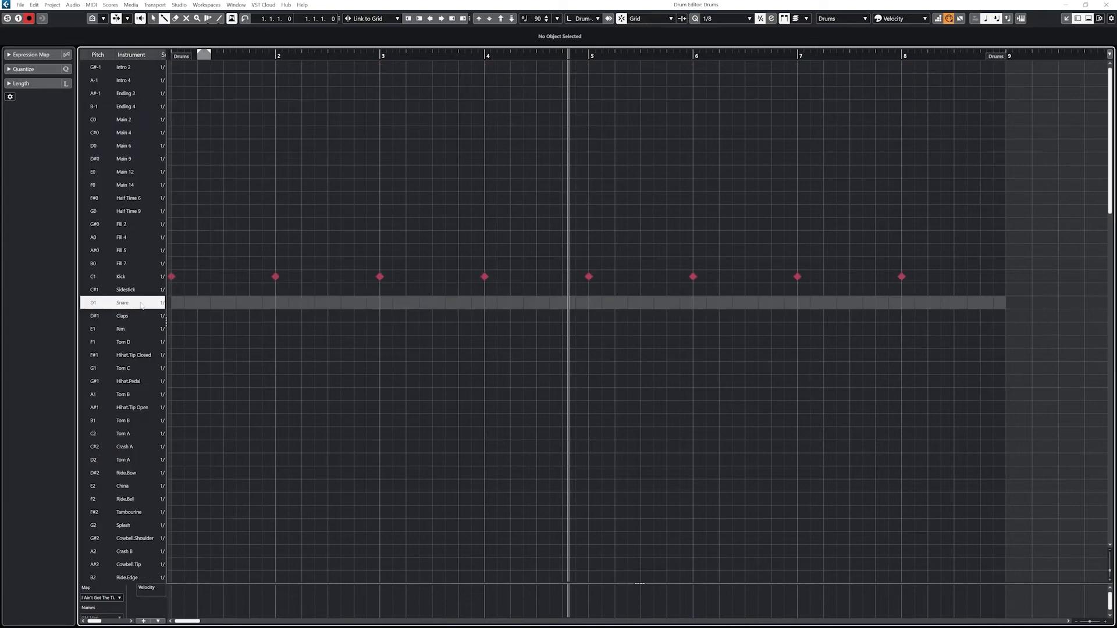
{"action": "left_click", "coordinate": [224, 303]}
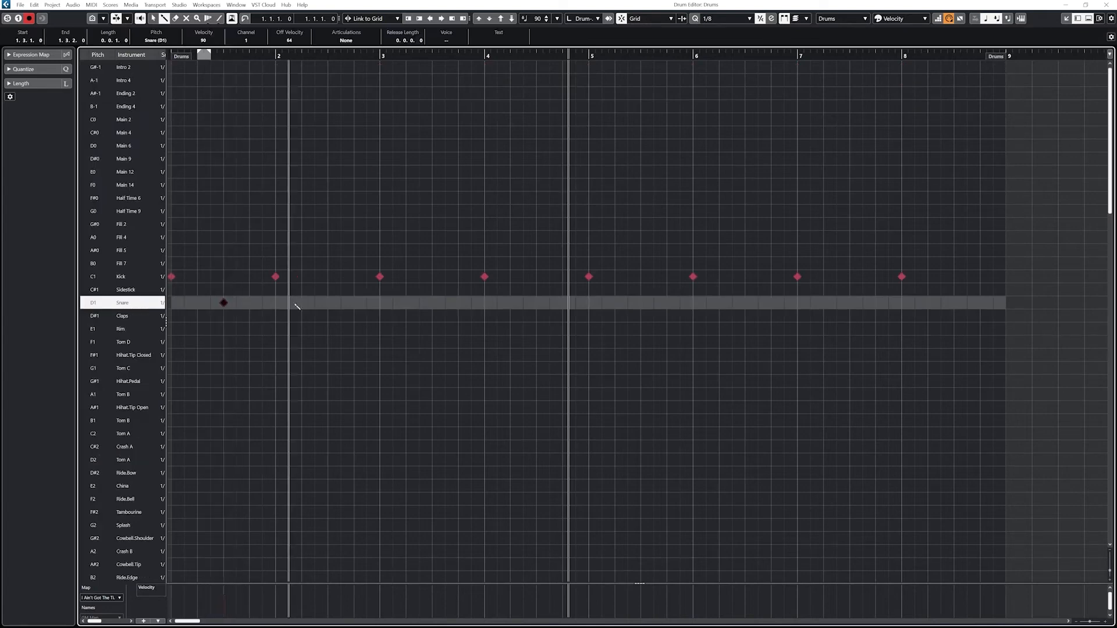
{"action": "left_click", "coordinate": [328, 303]}
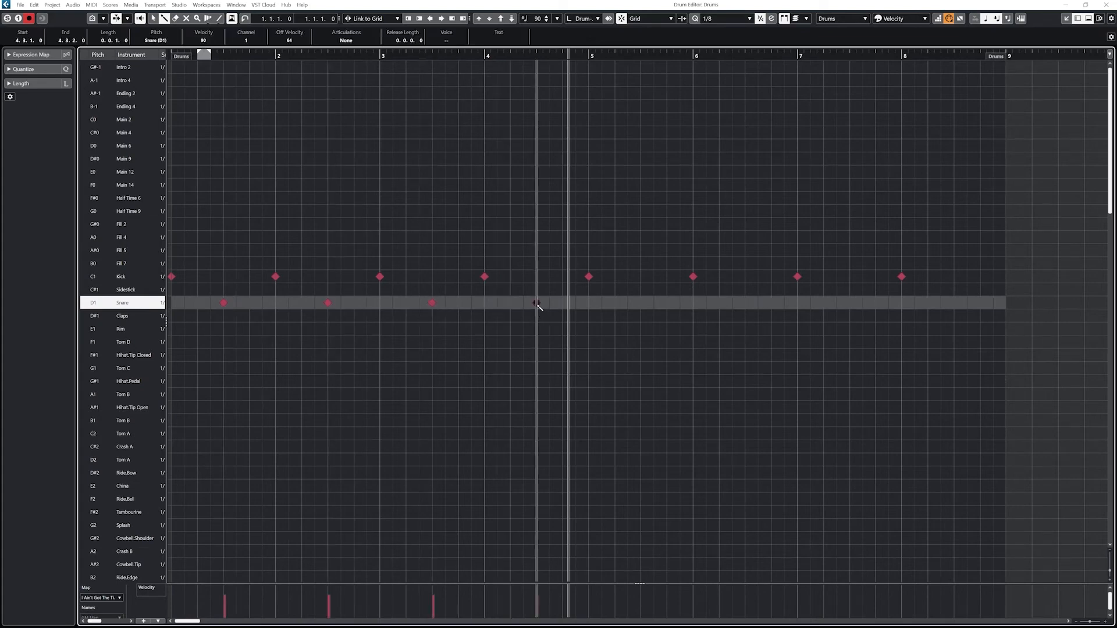
{"action": "left_click", "coordinate": [641, 303]}
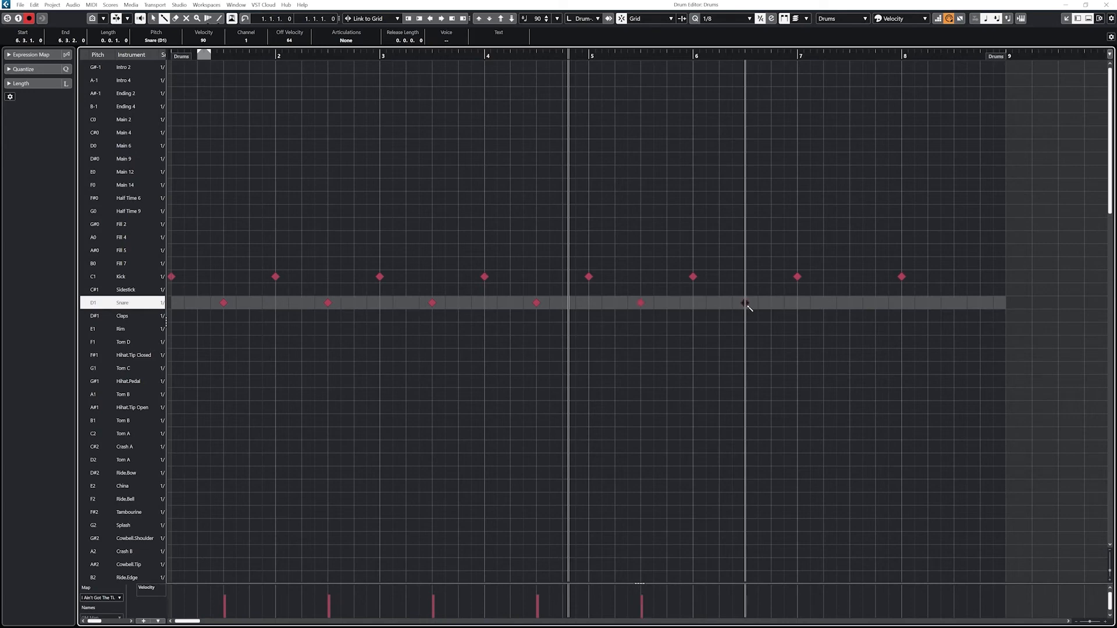
{"action": "left_click", "coordinate": [850, 303]}
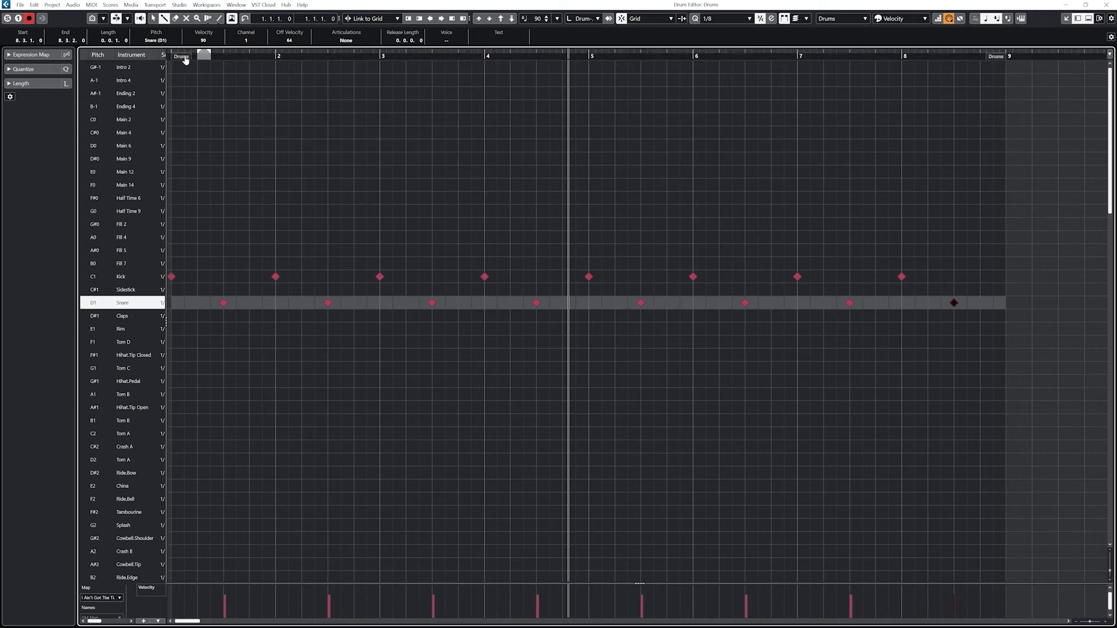
{"action": "left_click_drag", "start_coordinate": [195, 57], "coordinate": [156, 55]}
{"action": "key", "text": "space"}
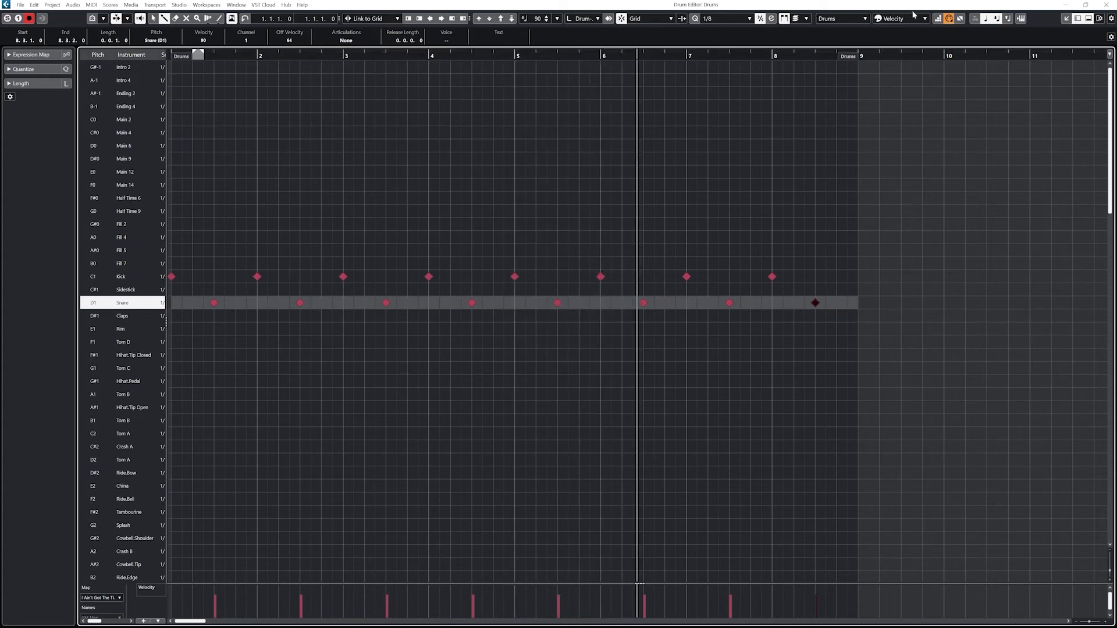
Set the quantize preset to 1/4 and draw Hihat.Tip Closed notes on every beat from bar 1 to the start of bar 9.
{"action": "left_click", "coordinate": [724, 19]}
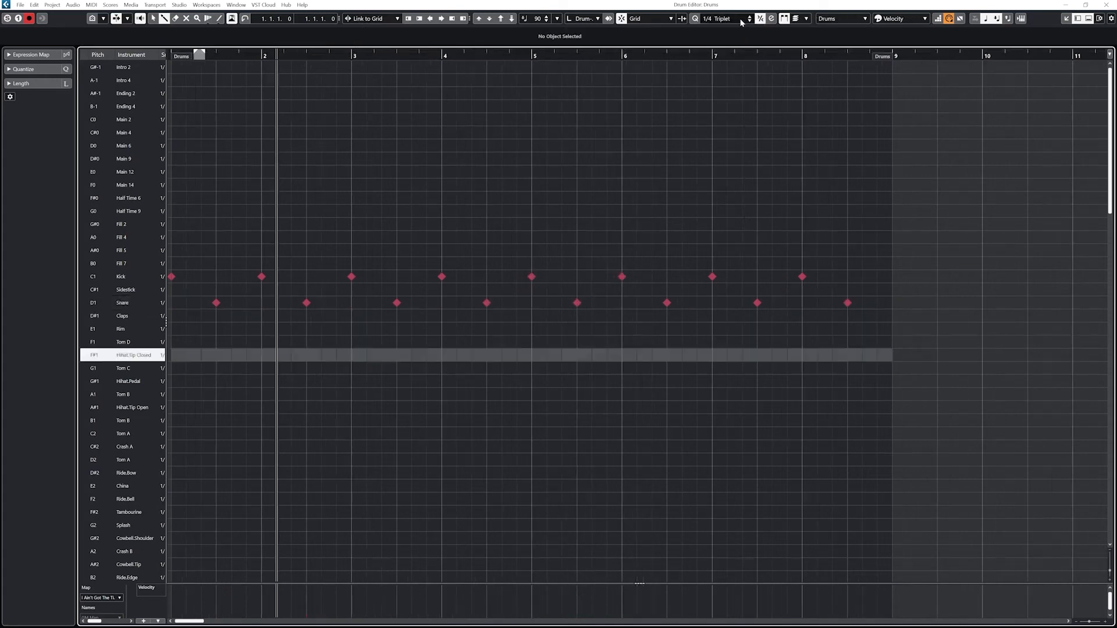
{"action": "left_click", "coordinate": [740, 21]}
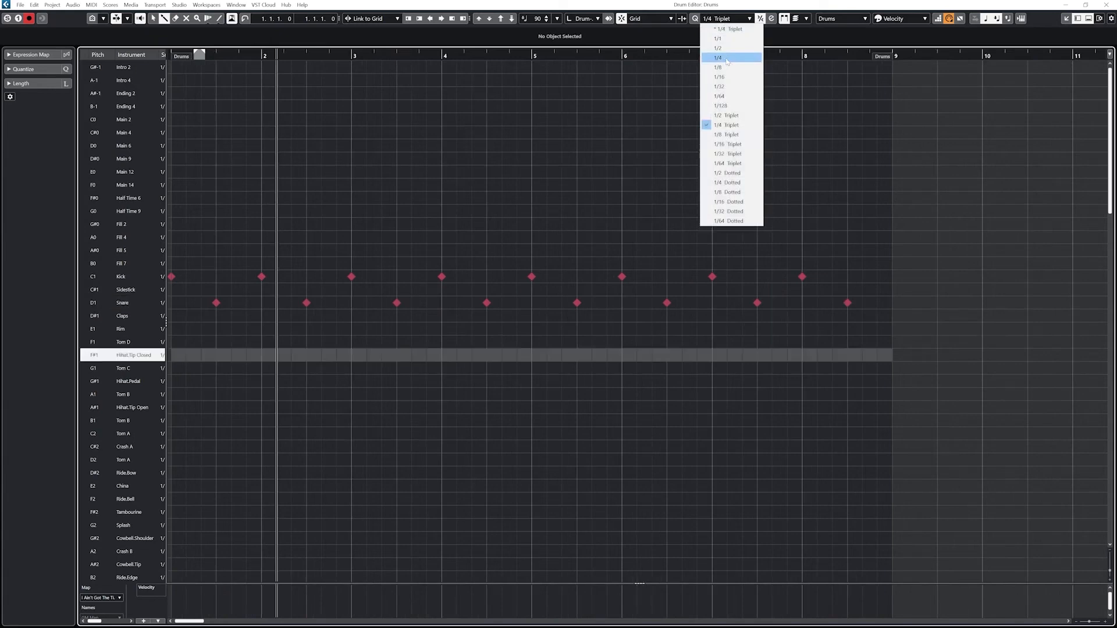
{"action": "left_click", "coordinate": [727, 58]}
{"action": "left_click", "coordinate": [172, 355]}
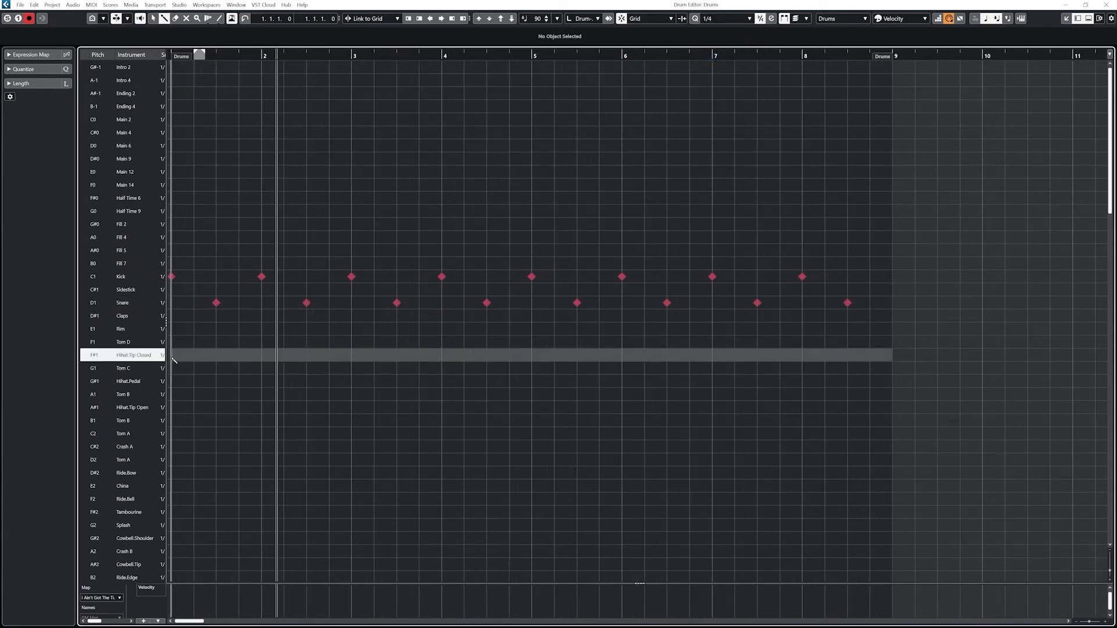
{"action": "left_click", "coordinate": [193, 355]}
{"action": "left_click_drag", "start_coordinate": [194, 355], "coordinate": [892, 356]}
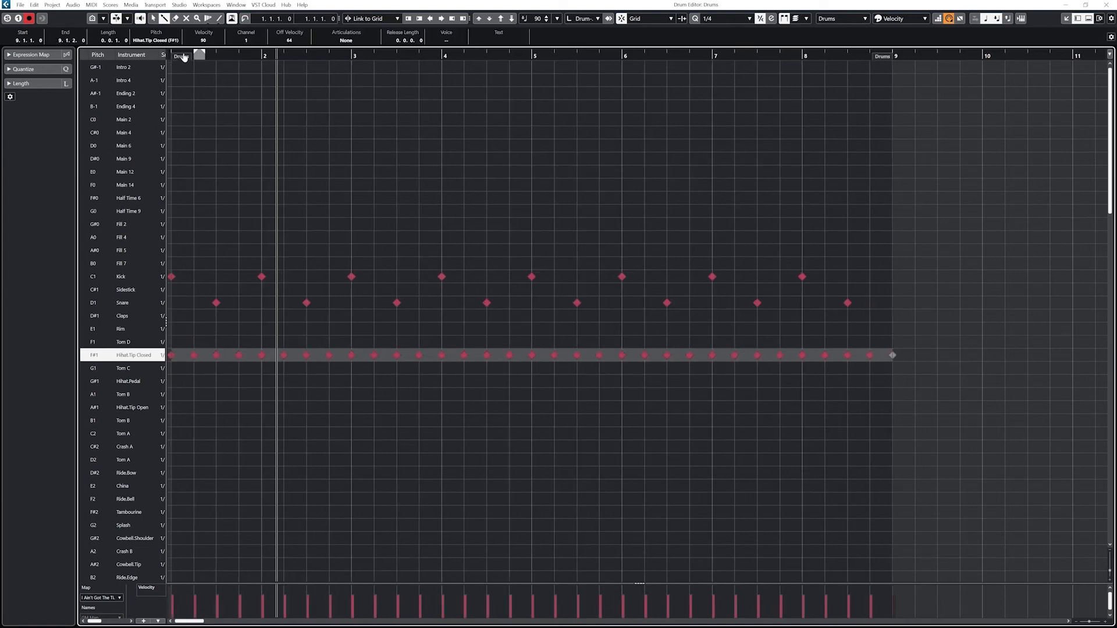
Play the kick, snare and hi-hat pattern from the start and stop playback.
{"action": "left_click_drag", "start_coordinate": [246, 58], "coordinate": [165, 55]}
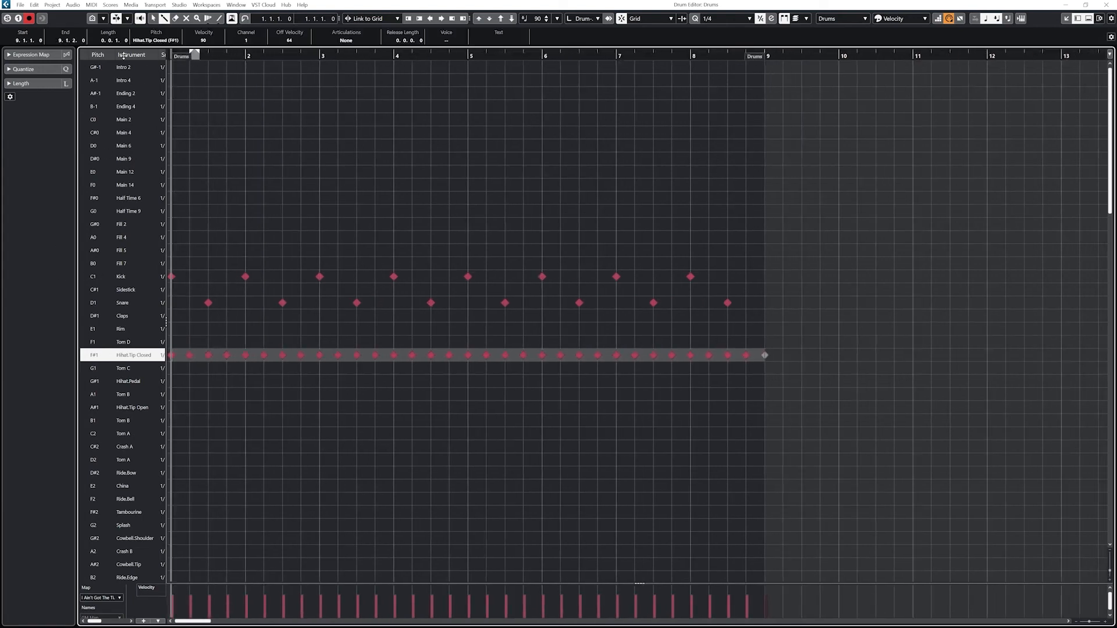
{"action": "key", "text": "space"}
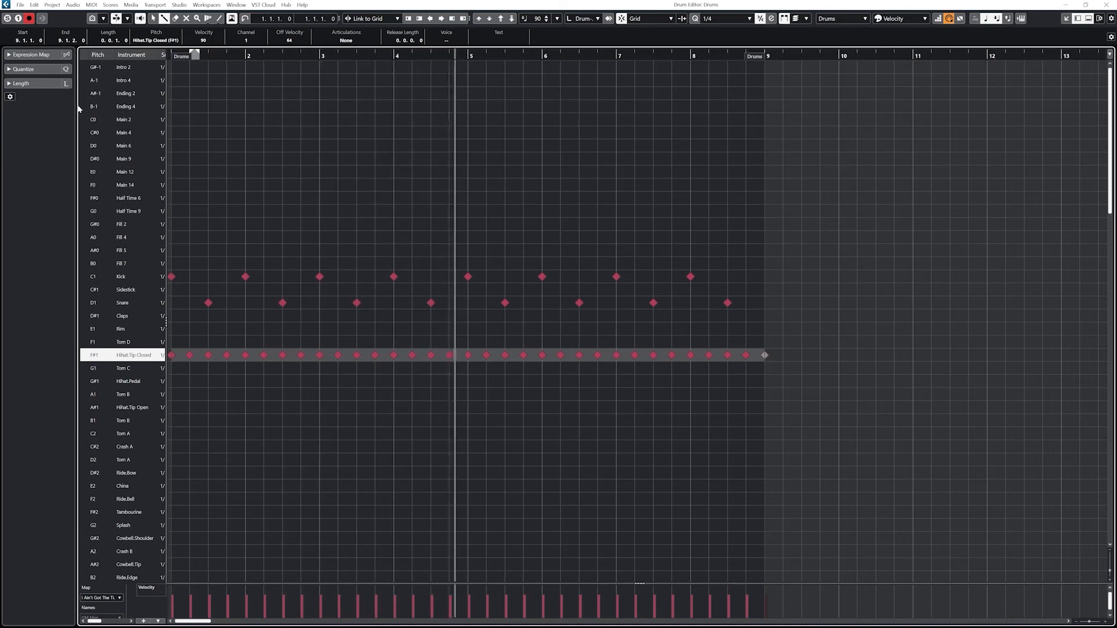
{"action": "key", "text": "space"}
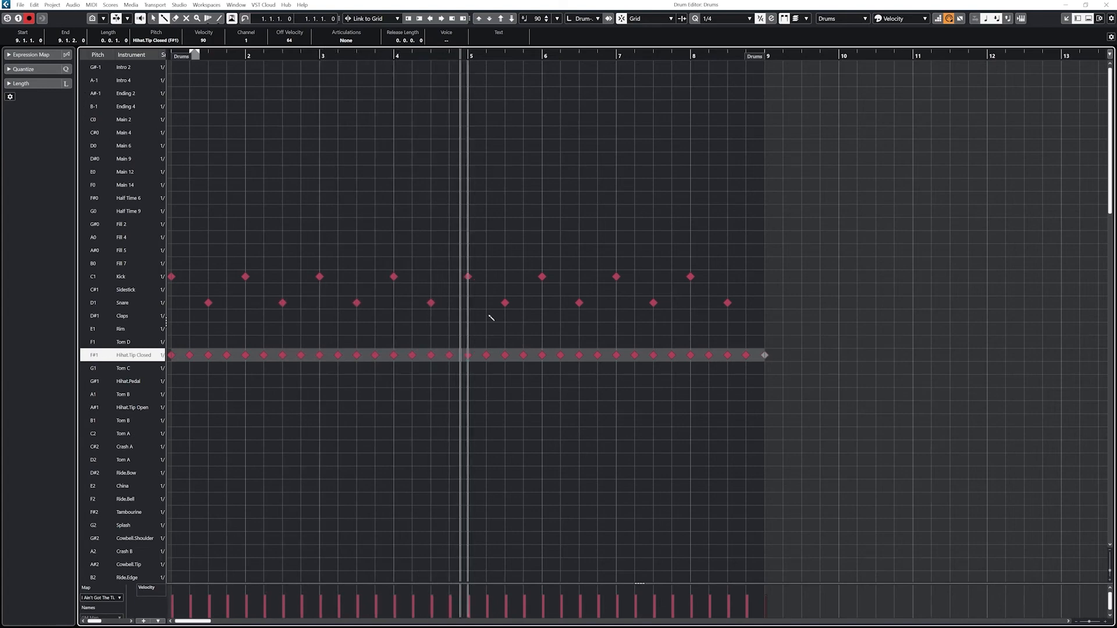
Replace the closed hi-hat on beat 4.4 with Hihat.Tip Open, add a Hihat.Pedal note on 5.1 and play from bar 4.
{"action": "right_click", "coordinate": [450, 356]}
{"action": "left_click", "coordinate": [472, 356]}
{"action": "left_click", "coordinate": [450, 355]}
{"action": "right_click", "coordinate": [450, 356]}
{"action": "left_click", "coordinate": [449, 407]}
{"action": "left_click", "coordinate": [468, 381]}
{"action": "right_click", "coordinate": [467, 356]}
{"action": "left_click", "coordinate": [488, 355]}
{"action": "left_click", "coordinate": [393, 55]}
{"action": "key", "text": "space"}
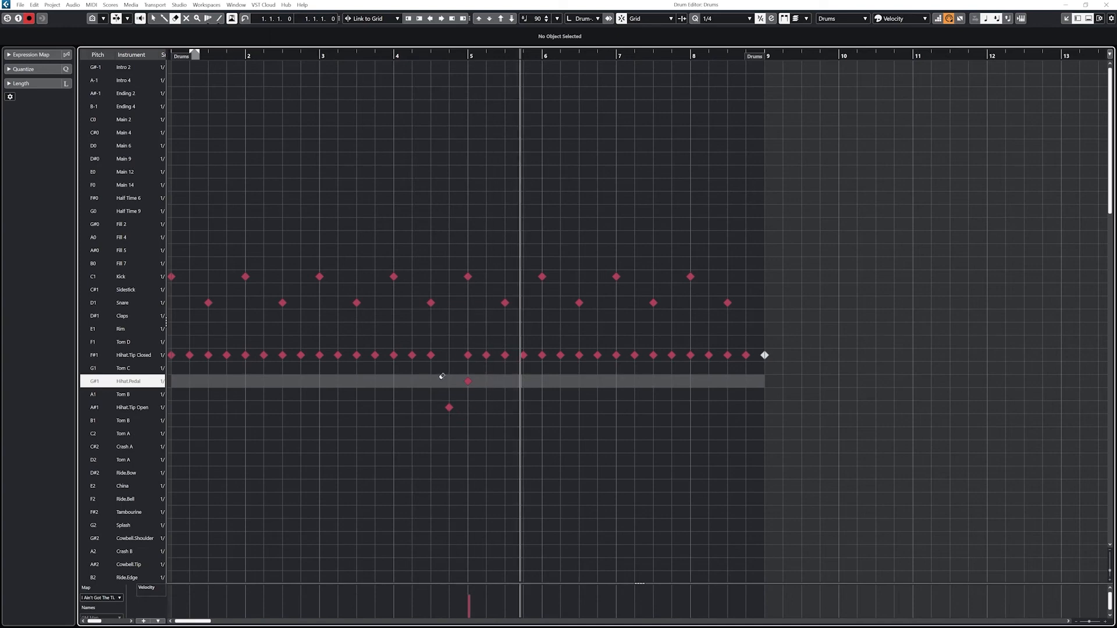
Shift the hi-hat accent one beat earlier, with Hihat.Tip Open on 4.3 and Hihat.Pedal on 4.4, and audition the pattern.
{"action": "left_click", "coordinate": [449, 407]}
{"action": "right_click", "coordinate": [449, 407]}
{"action": "left_click", "coordinate": [460, 407]}
{"action": "left_click", "coordinate": [431, 407]}
{"action": "left_click", "coordinate": [449, 382]}
{"action": "left_click", "coordinate": [187, 56]}
{"action": "key", "text": "space"}
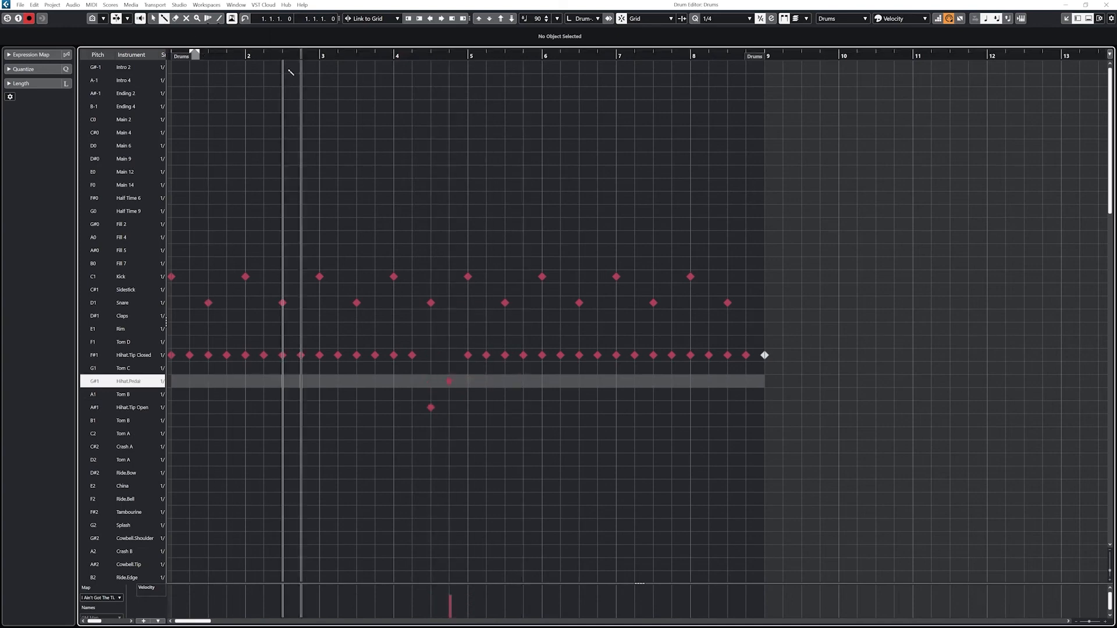
{"action": "key", "text": "space"}
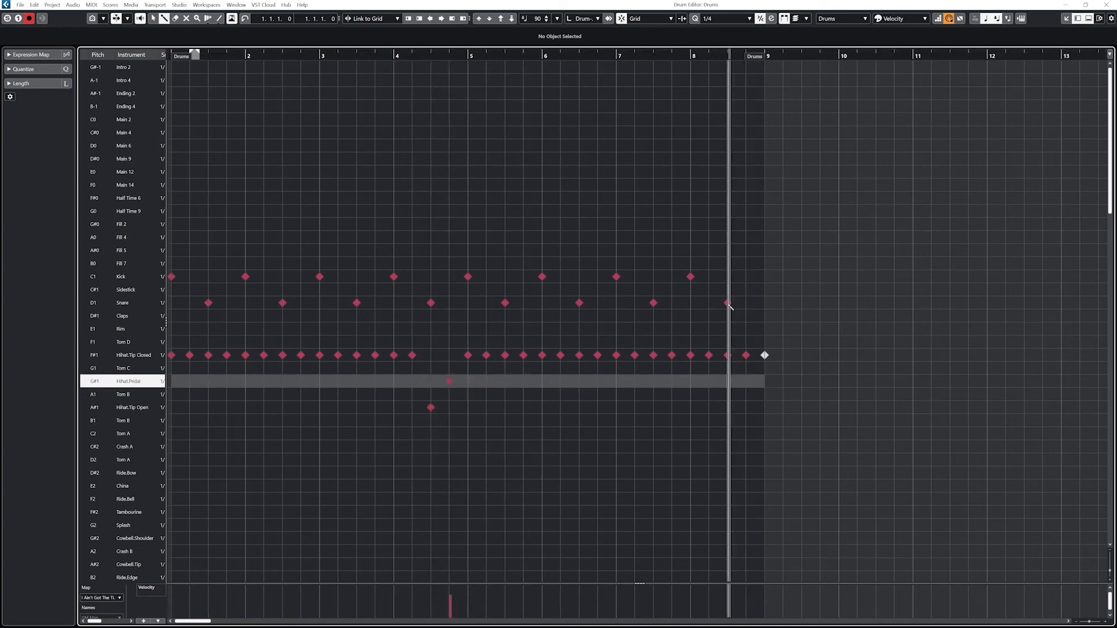
Erase the snare note on beat 8.3 and the closed hi-hat notes on beats 8.3, 8.4 and 9.1.
{"action": "right_click", "coordinate": [729, 303]}
{"action": "left_click", "coordinate": [752, 303]}
{"action": "left_click", "coordinate": [730, 303]}
{"action": "left_click", "coordinate": [729, 355]}
{"action": "left_click", "coordinate": [747, 354]}
{"action": "left_click", "coordinate": [766, 355]}
{"action": "right_click", "coordinate": [731, 330]}
{"action": "left_click", "coordinate": [742, 330]}
{"action": "left_click", "coordinate": [730, 329]}
Draw a tom fill with Tom B on beat 8.3, Tom C on 8.4 and Tom D on 9.1, and play it back.
{"action": "left_click", "coordinate": [729, 342]}
{"action": "left_click", "coordinate": [729, 369]}
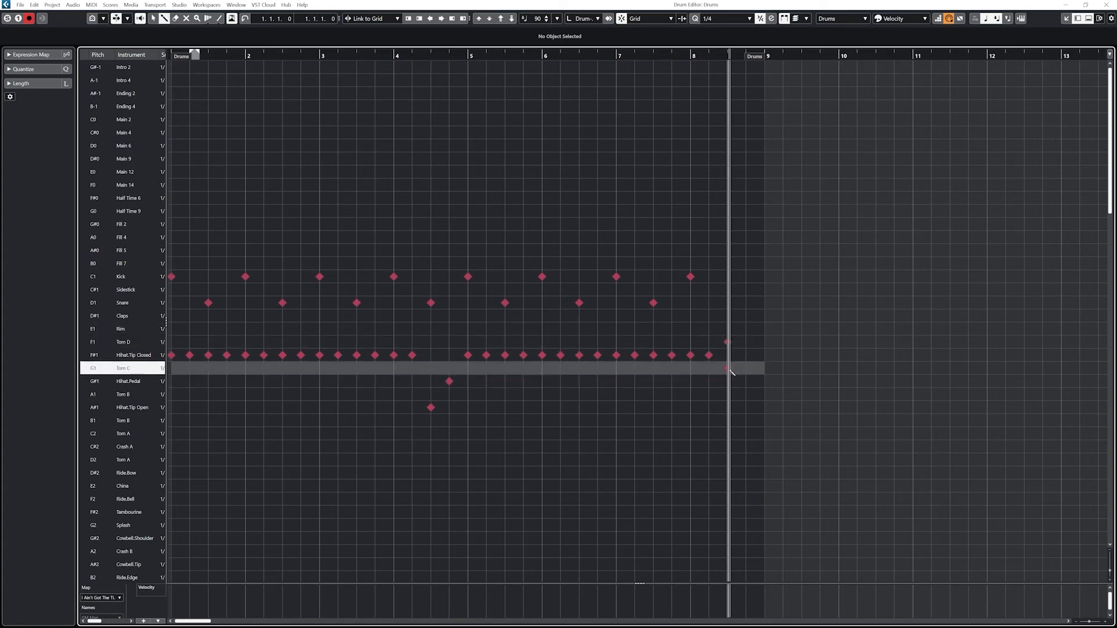
{"action": "left_click", "coordinate": [728, 394]}
{"action": "left_click", "coordinate": [746, 342]}
{"action": "left_click", "coordinate": [746, 342]}
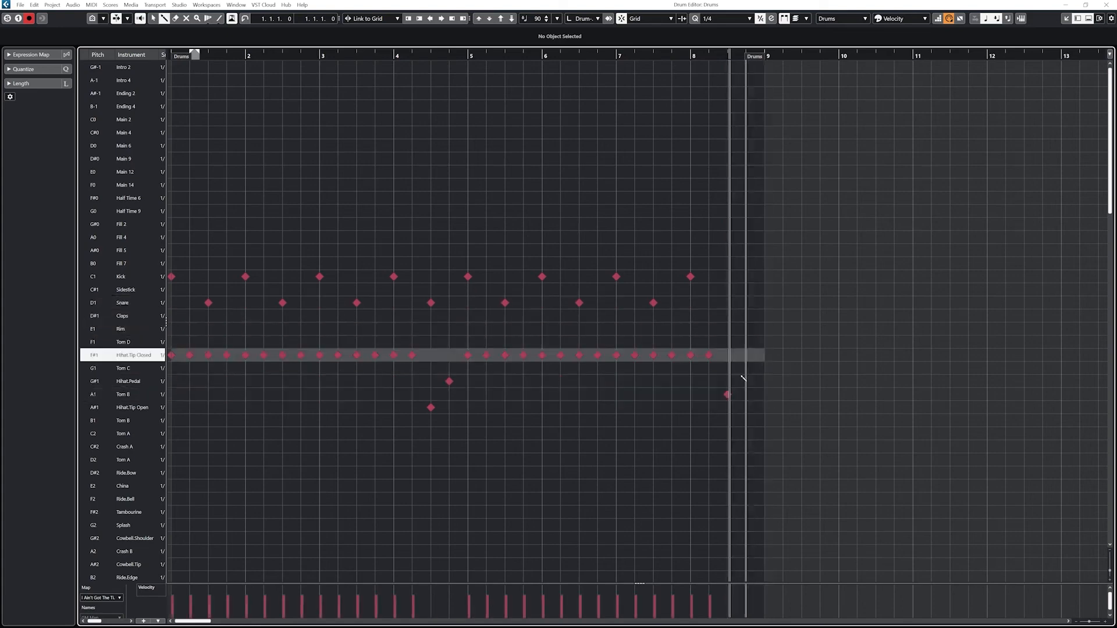
{"action": "left_click", "coordinate": [746, 368]}
{"action": "left_click", "coordinate": [765, 342]}
{"action": "left_click", "coordinate": [559, 55]}
{"action": "key", "text": "space"}
{"action": "key", "text": "space"}
Set the quantize preset to 1/8 and draw Tom C halfway between beats 8.3 and 8.4 and Tom D on 8.4.
{"action": "left_click", "coordinate": [749, 18]}
{"action": "left_click", "coordinate": [724, 68]}
{"action": "left_click", "coordinate": [737, 368]}
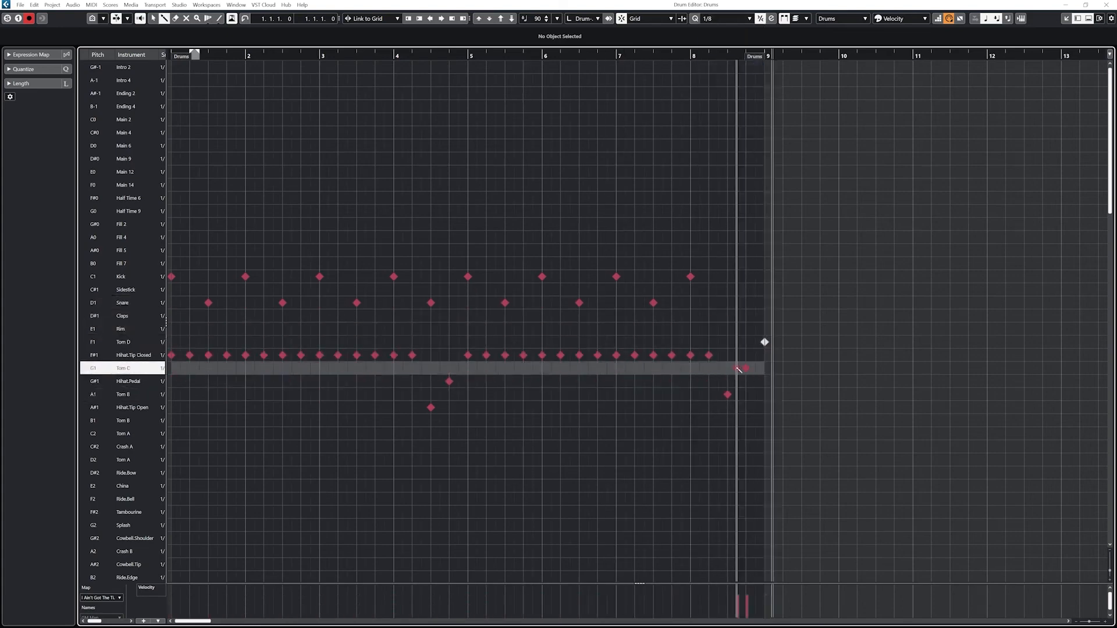
{"action": "left_click", "coordinate": [746, 342]}
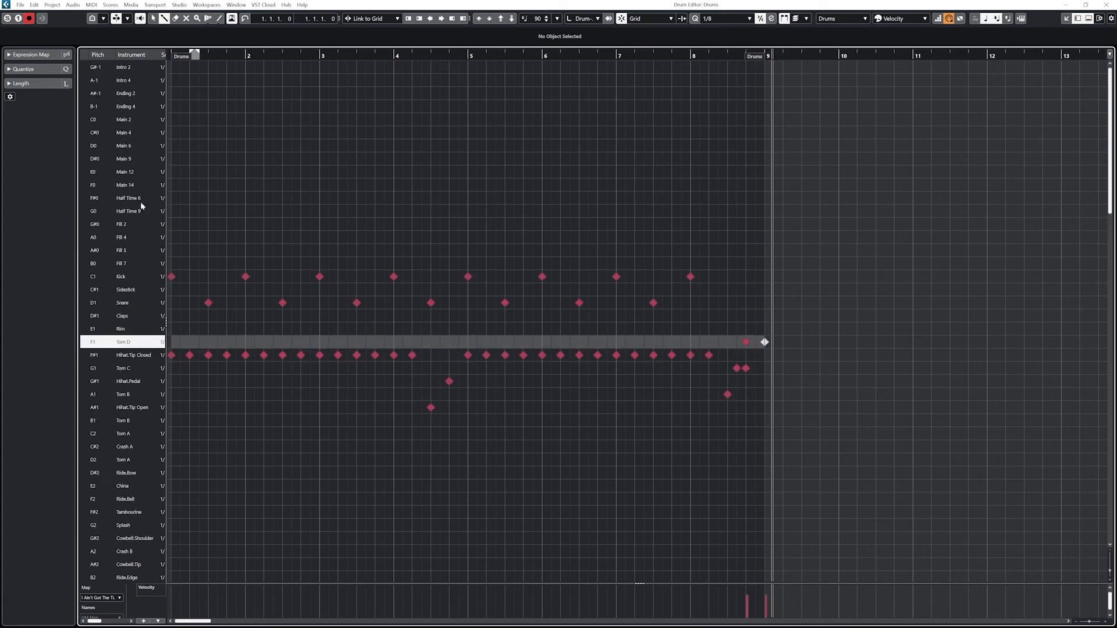
Erase the Tom C note on beat 8.4 and the Tom D note on 9.1, and play back the shortened fill.
{"action": "key", "text": "5"}
{"action": "left_click", "coordinate": [745, 368]}
{"action": "left_click", "coordinate": [764, 342]}
{"action": "left_click", "coordinate": [634, 53]}
{"action": "key", "text": "space"}
{"action": "key", "text": "space"}
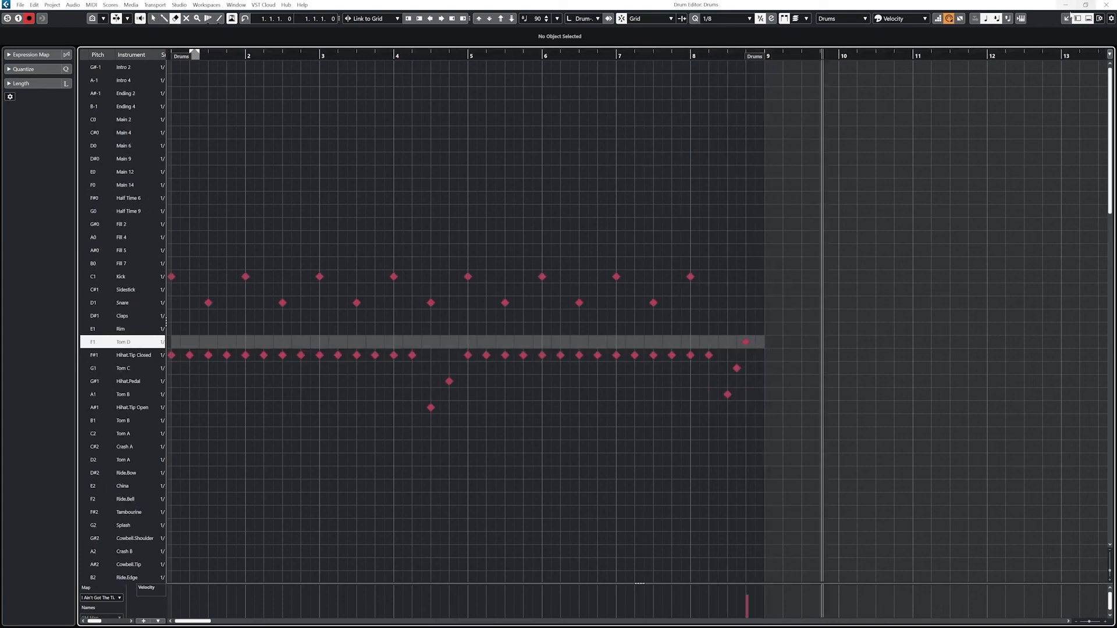
{"action": "key", "text": "1"}
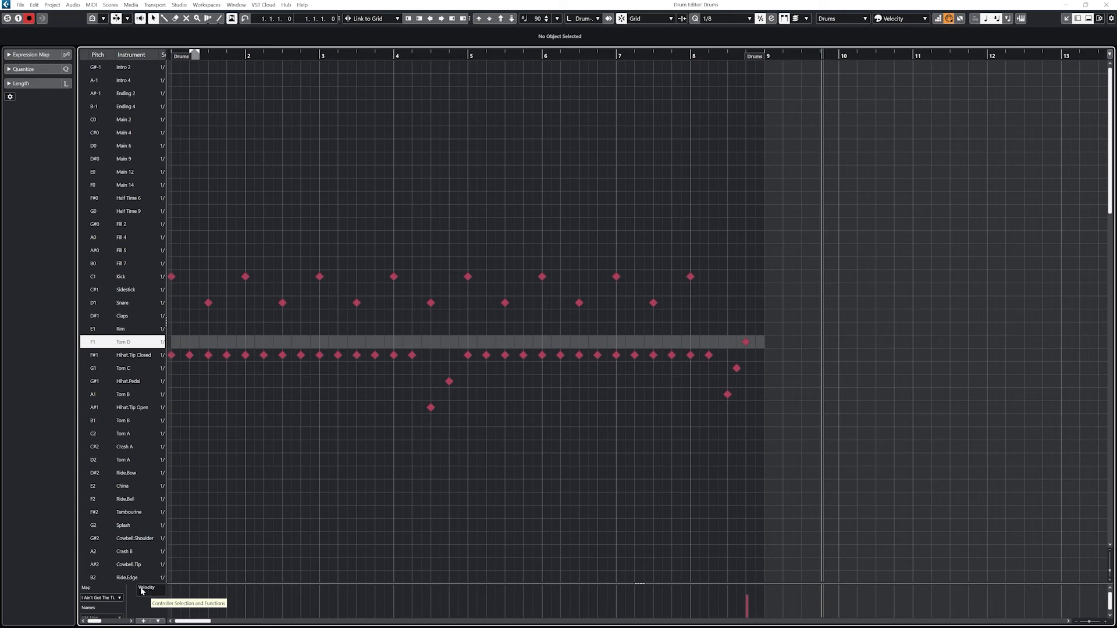
Lower the velocities of the closed hi-hat notes between the bar starts by varying amounts, and slightly vary the kick note velocities.
{"action": "left_click", "coordinate": [143, 356]}
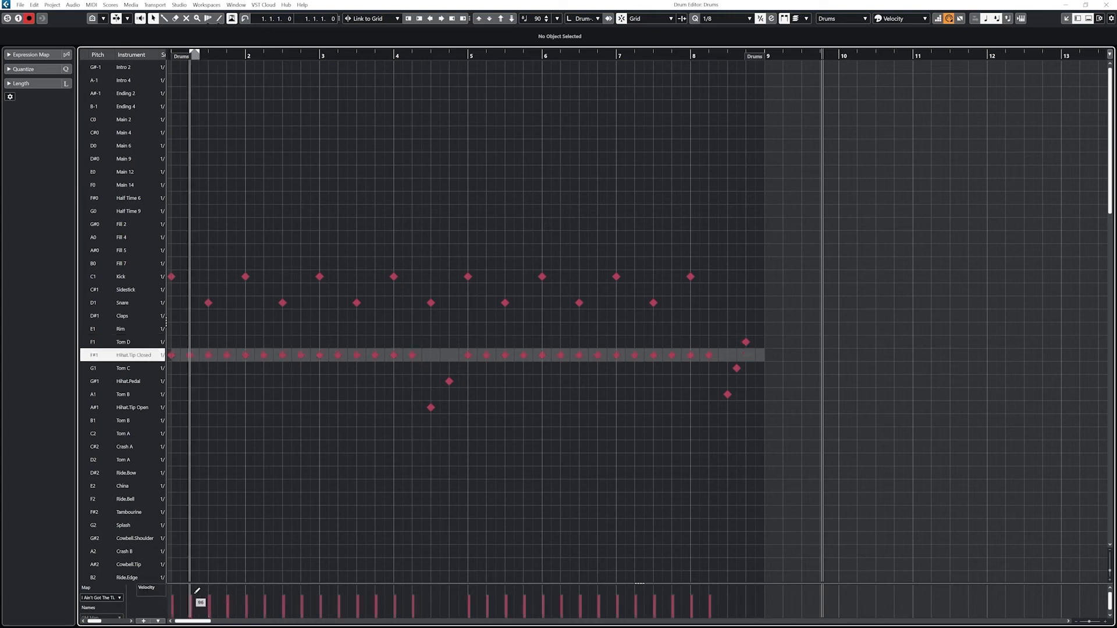
{"action": "left_click_drag", "start_coordinate": [196, 598], "coordinate": [710, 605]}
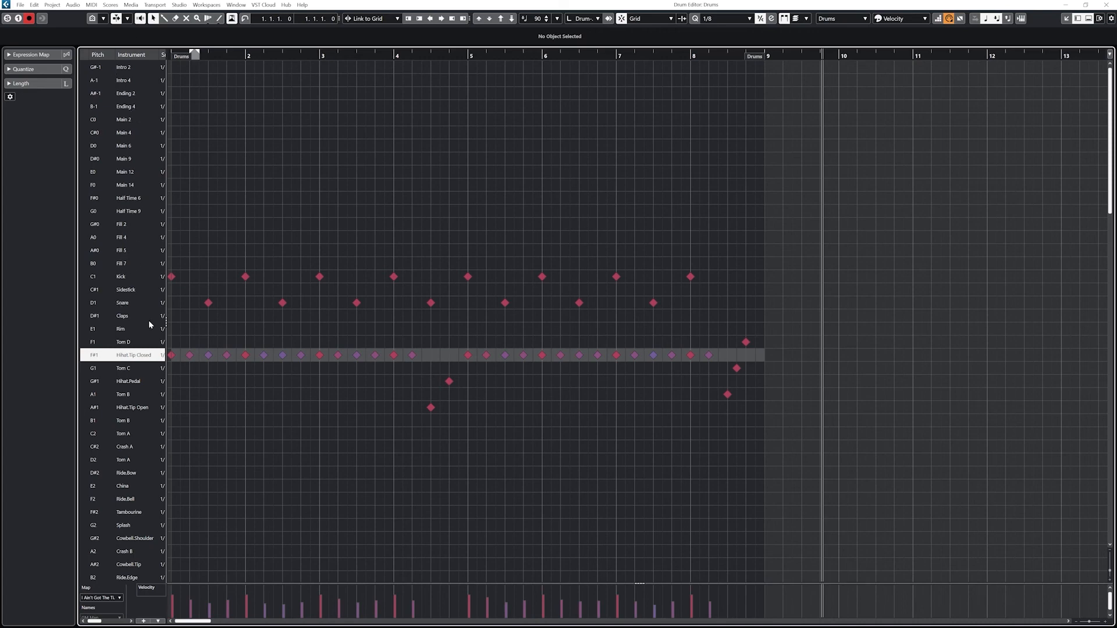
{"action": "left_click", "coordinate": [135, 278]}
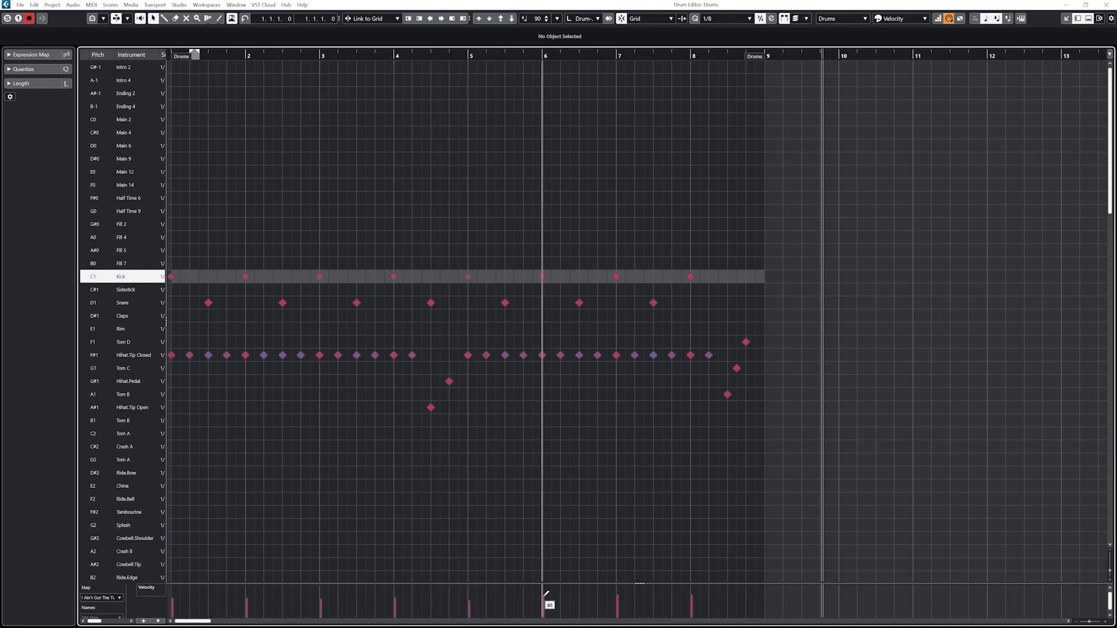
{"action": "left_click_drag", "start_coordinate": [545, 594], "coordinate": [691, 599]}
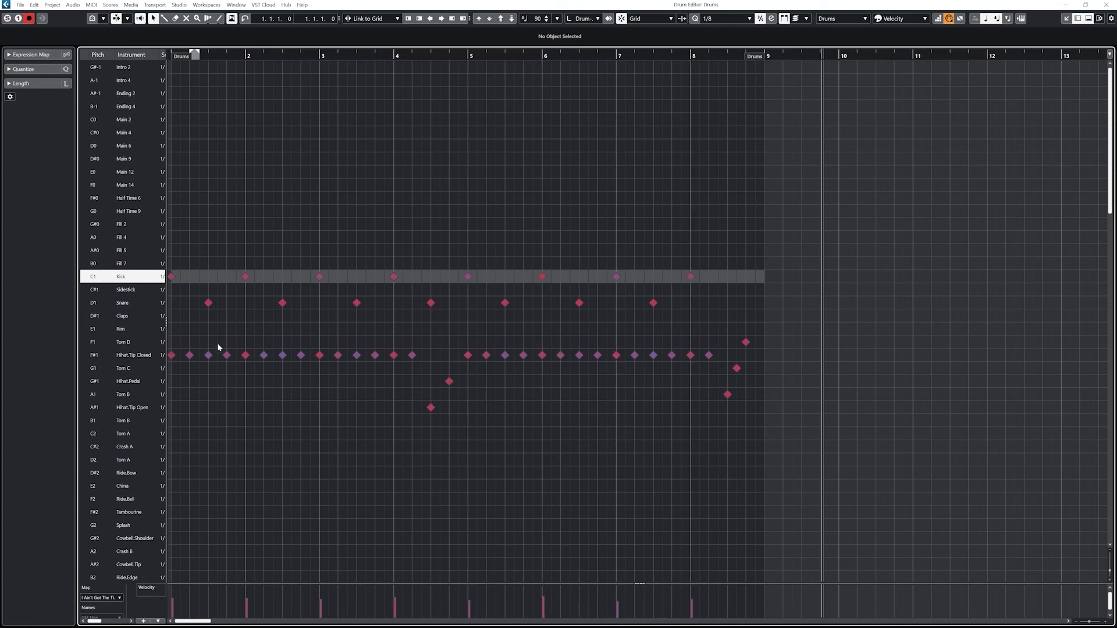
Reduce the velocities of the snare notes along the pattern to slightly different levels.
{"action": "left_click", "coordinate": [149, 304]}
{"action": "left_click_drag", "start_coordinate": [210, 595], "coordinate": [209, 605]}
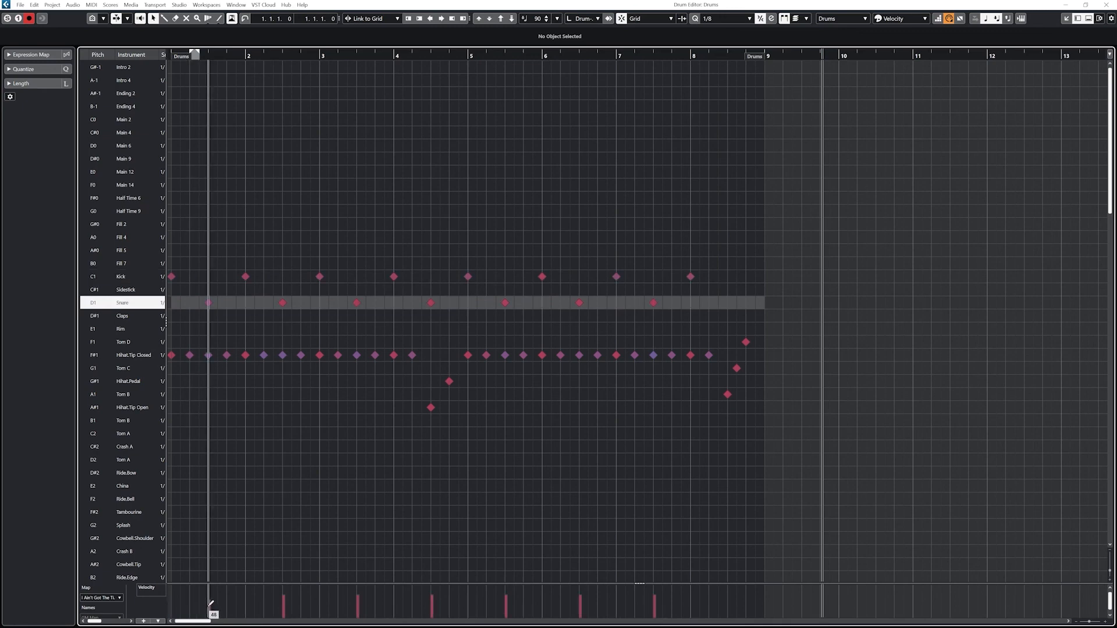
{"action": "left_click", "coordinate": [283, 603]}
{"action": "left_click_drag", "start_coordinate": [416, 598], "coordinate": [583, 604]}
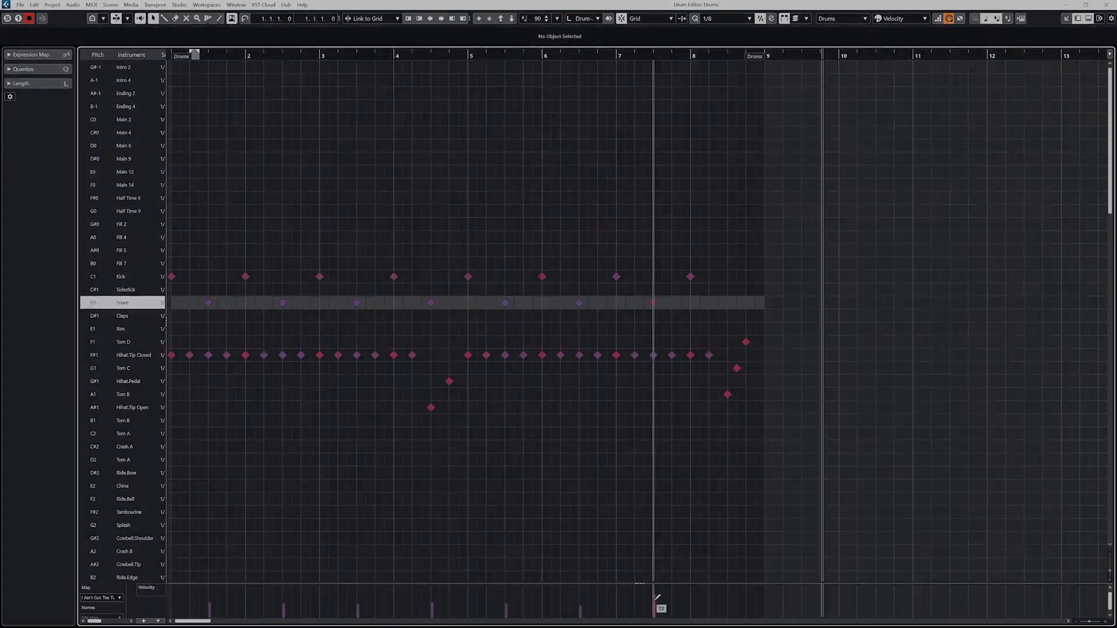